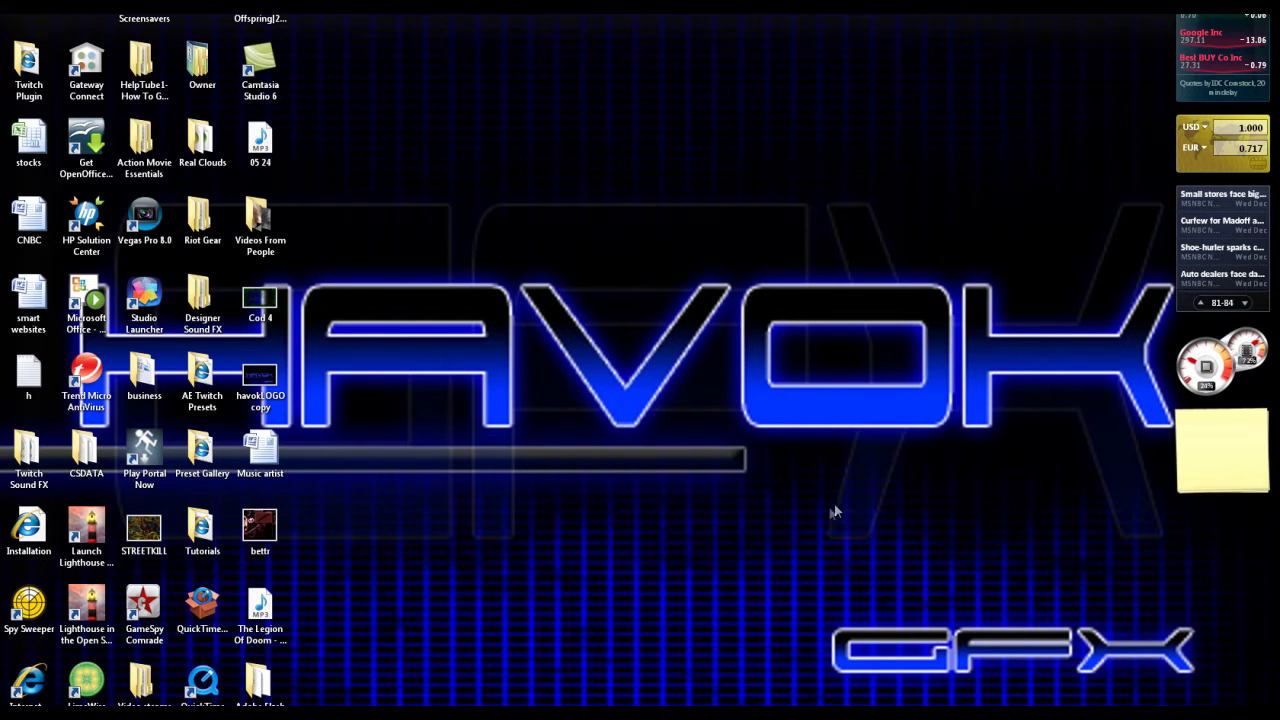
- Launch Pinnacle Studio 10 from the desktop and bring up its capture screen with the video library
{"action": "left_click_drag", "start_coordinate": [766, 257], "coordinate": [579, 410]}
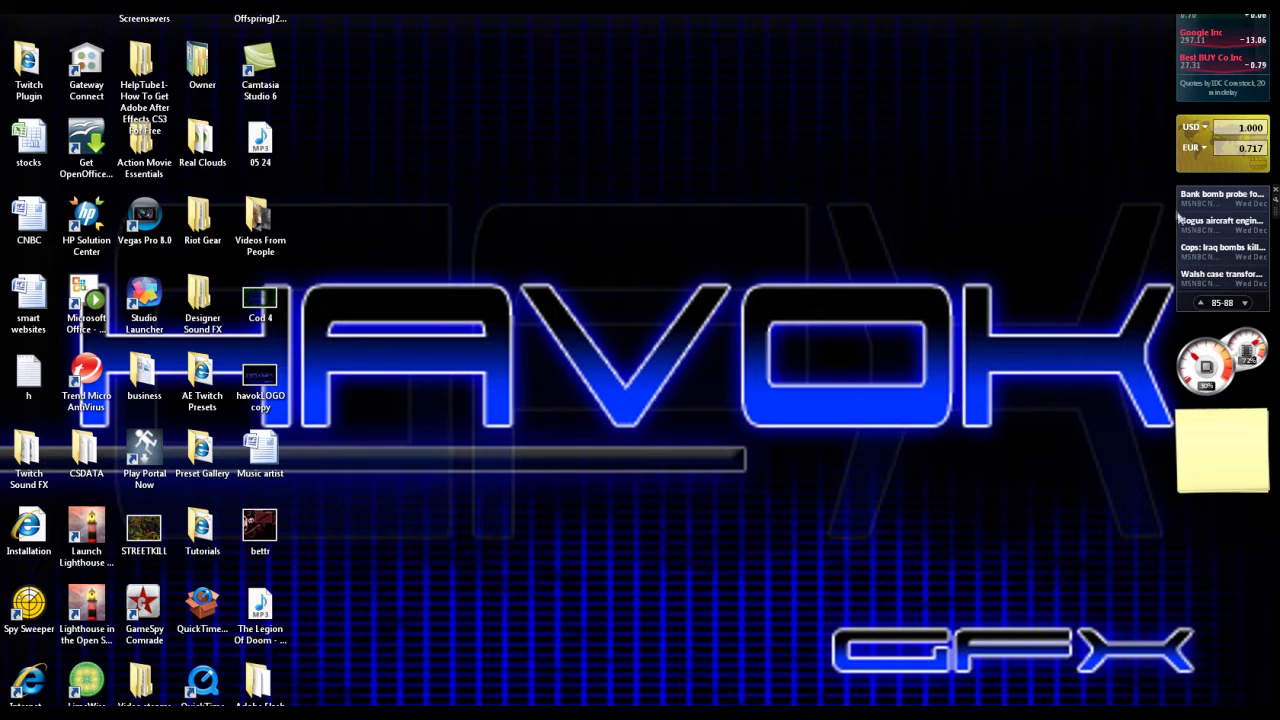
{"action": "left_click_drag", "start_coordinate": [1076, 188], "coordinate": [726, 346]}
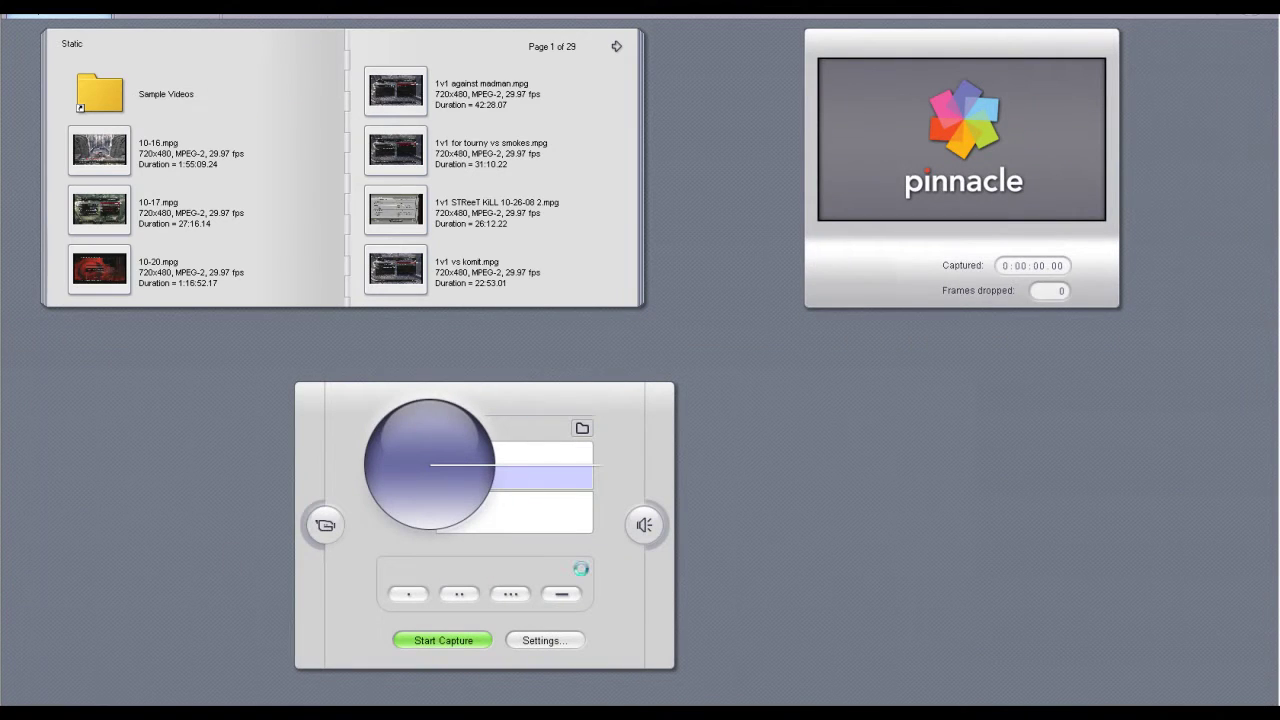
- Dismiss the no-signal warning and confirm the capture source stays NTSC with a 16:9 aspect ratio
{"action": "left_click", "coordinate": [636, 386]}
{"action": "left_click", "coordinate": [560, 645]}
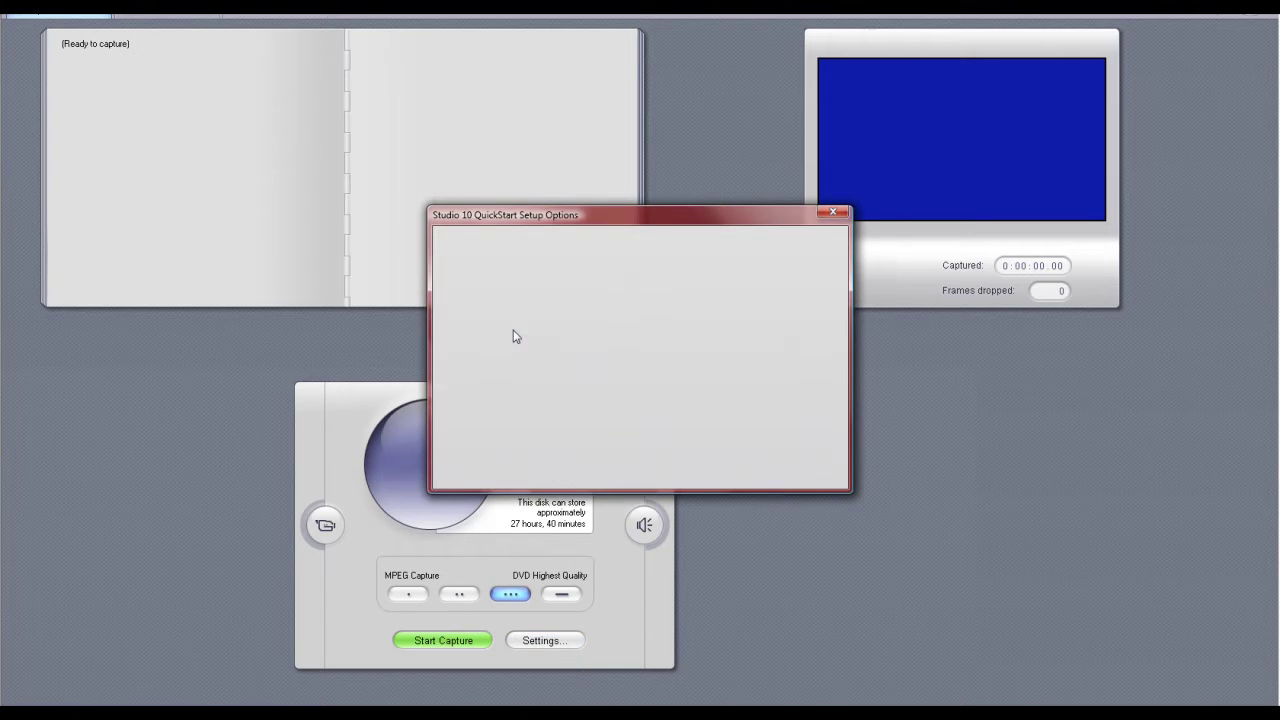
{"action": "left_click", "coordinate": [471, 240]}
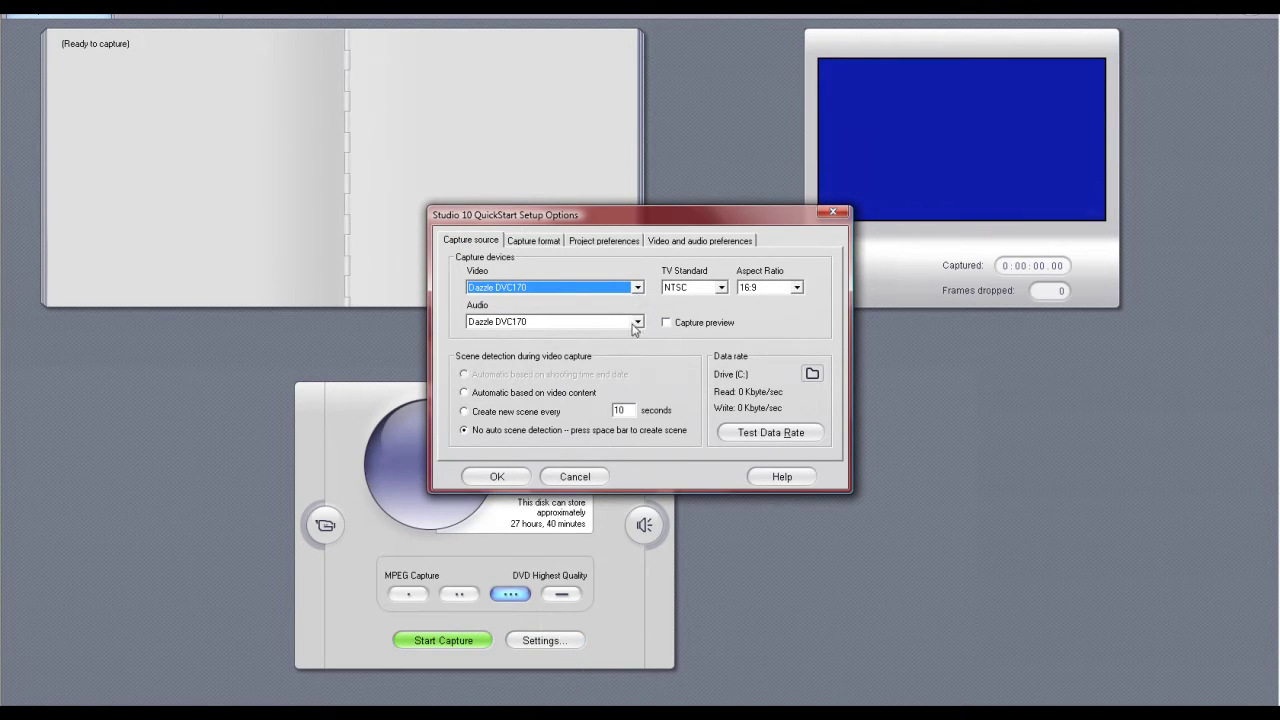
{"action": "left_click", "coordinate": [722, 291]}
{"action": "left_click", "coordinate": [722, 291]}
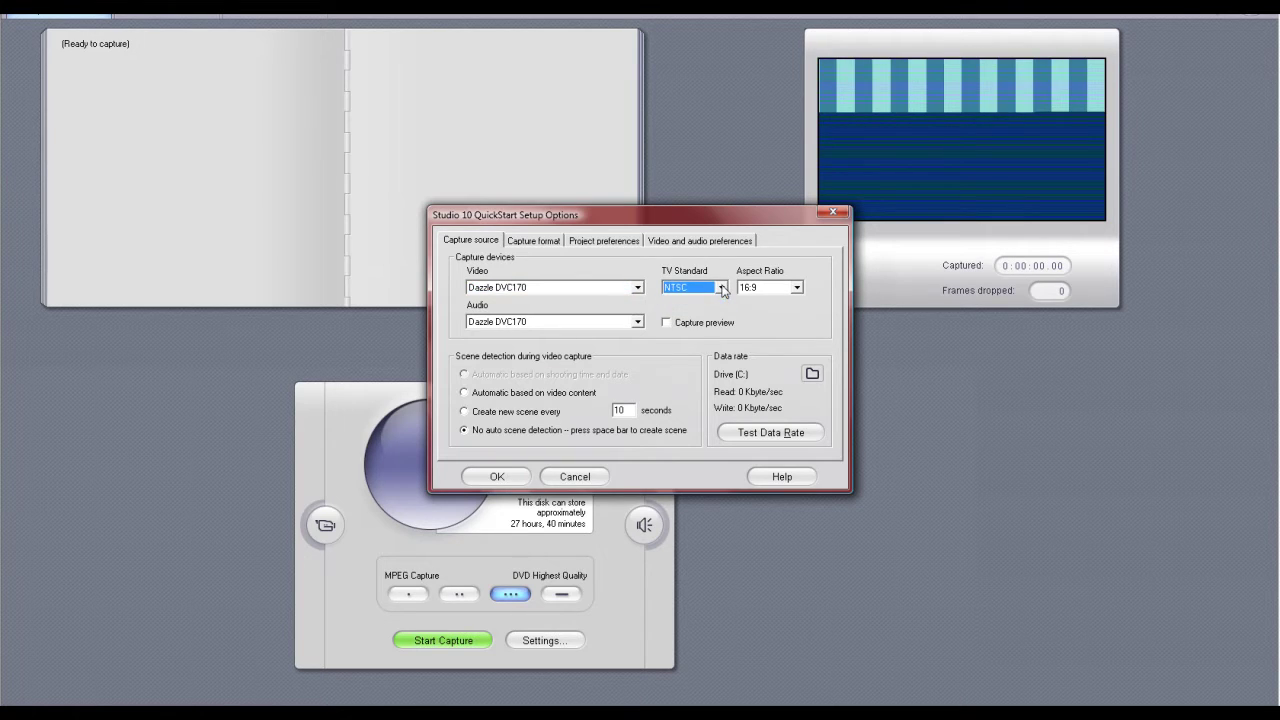
{"action": "left_click", "coordinate": [797, 288]}
{"action": "left_click", "coordinate": [776, 305]}
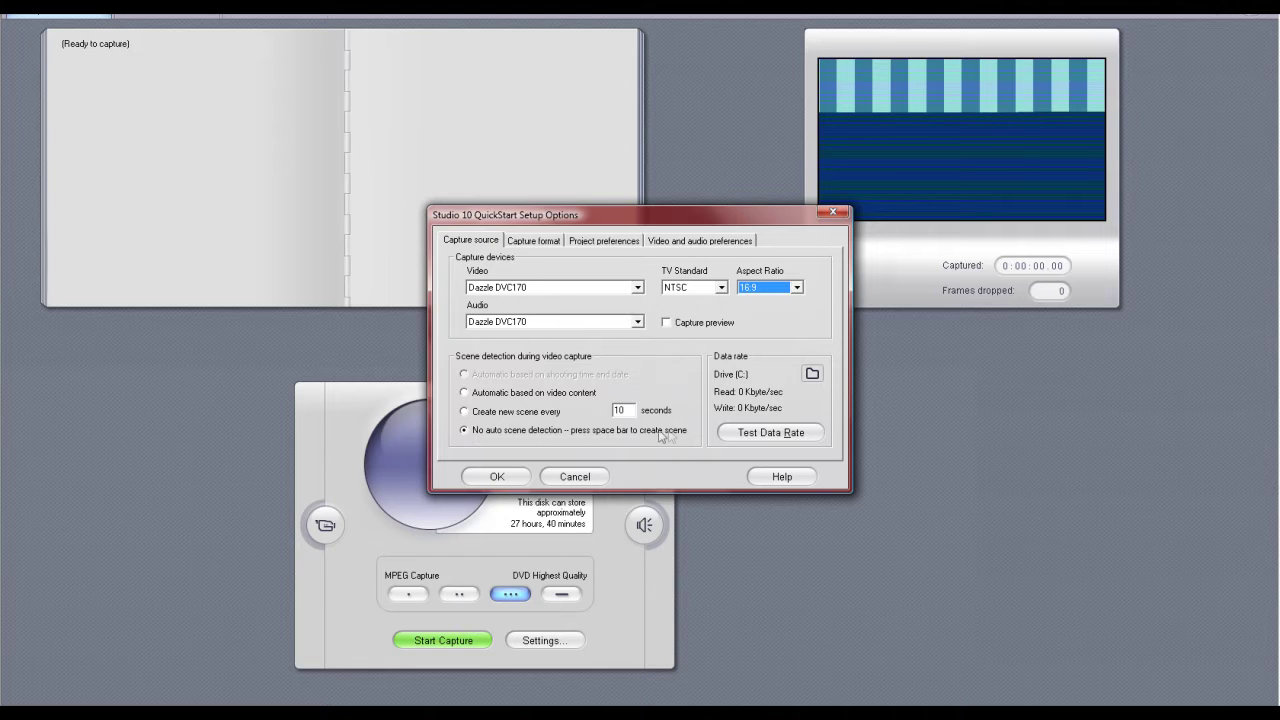
{"action": "left_click", "coordinate": [527, 243]}
- Keep the Highest quality (DVD) preset with MPEG-1/2 format, then review the project and video/audio preferences
{"action": "left_click", "coordinate": [647, 281]}
{"action": "left_click", "coordinate": [647, 281]}
{"action": "left_click", "coordinate": [528, 282]}
{"action": "left_click", "coordinate": [528, 282]}
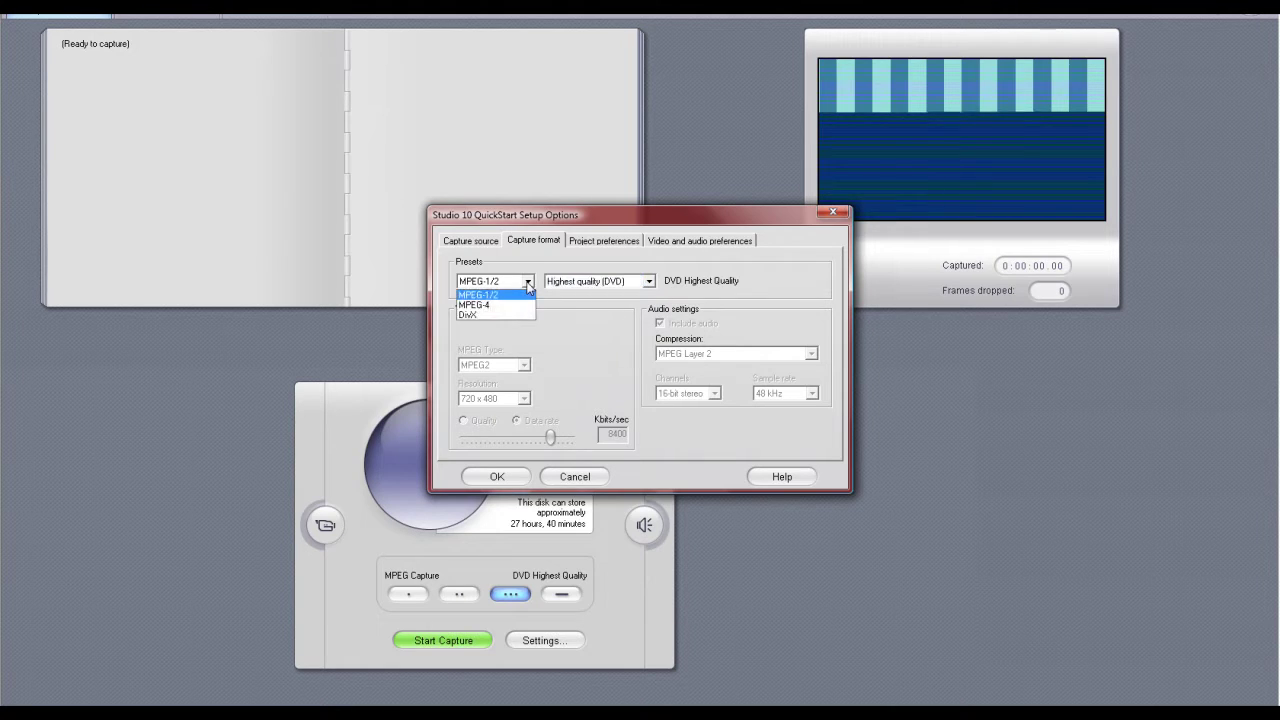
{"action": "left_click", "coordinate": [528, 282]}
{"action": "left_click", "coordinate": [606, 241]}
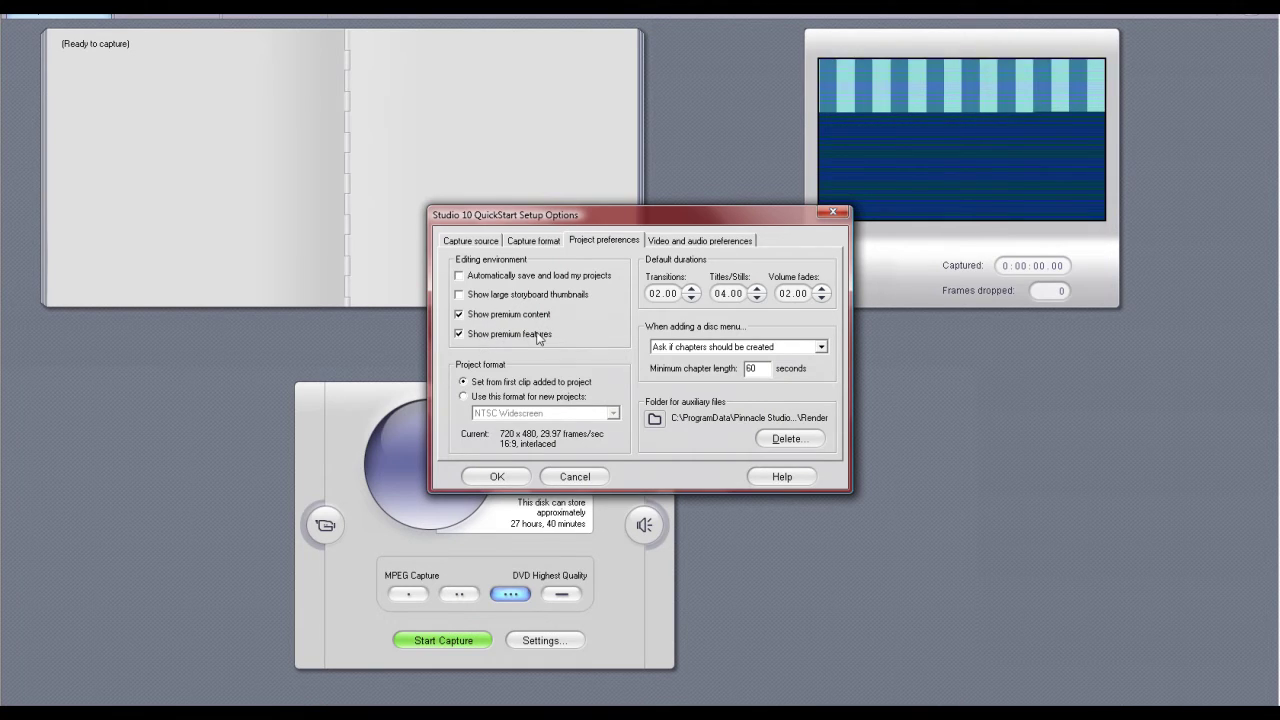
{"action": "left_click", "coordinate": [697, 244]}
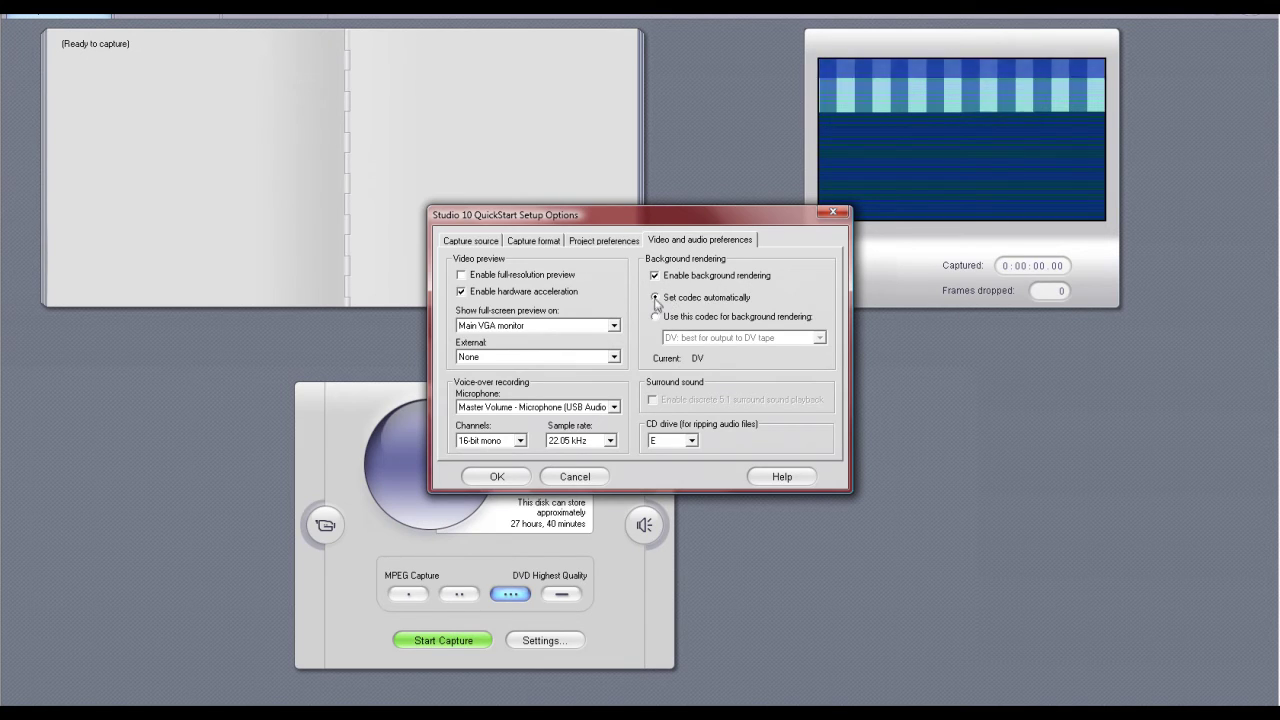
- Leave voice-over at 16-bit mono, 22.05 kHz with the current CD drive and microphone, and accept setup
{"action": "left_click", "coordinate": [520, 440]}
{"action": "left_click", "coordinate": [520, 440]}
{"action": "left_click", "coordinate": [610, 441]}
{"action": "left_click", "coordinate": [610, 442]}
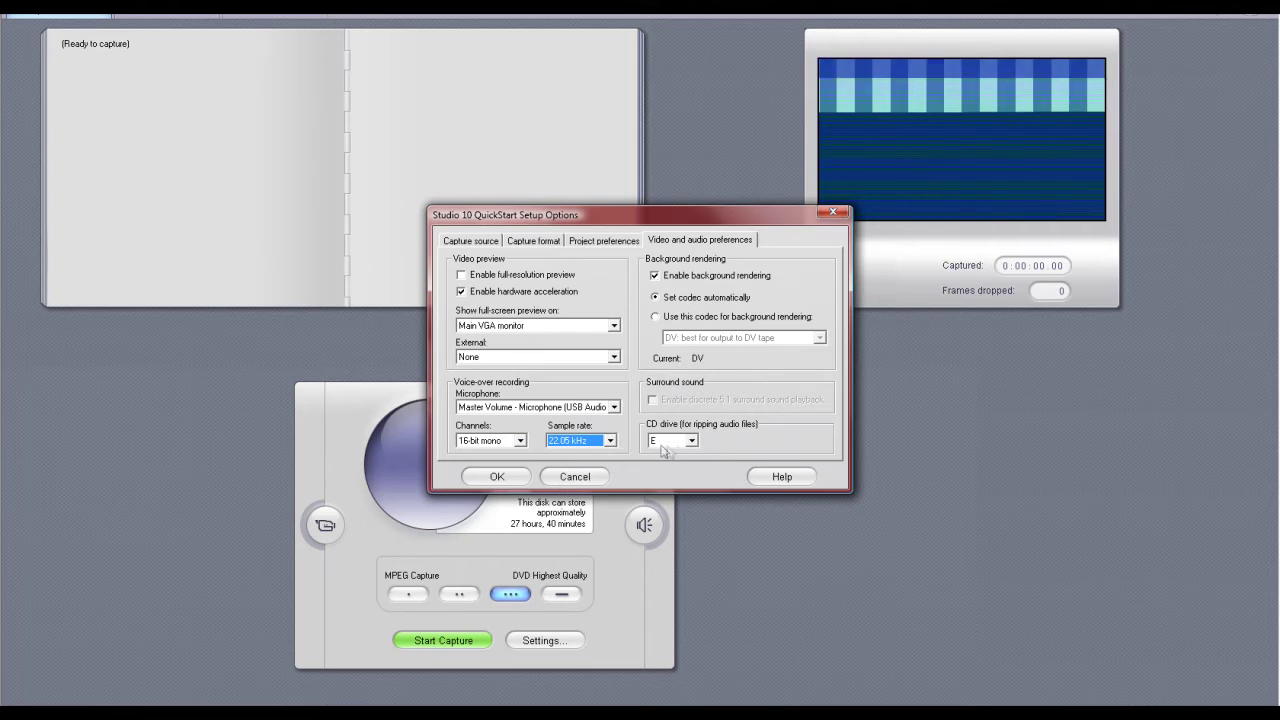
{"action": "left_click", "coordinate": [691, 441]}
{"action": "left_click", "coordinate": [691, 441]}
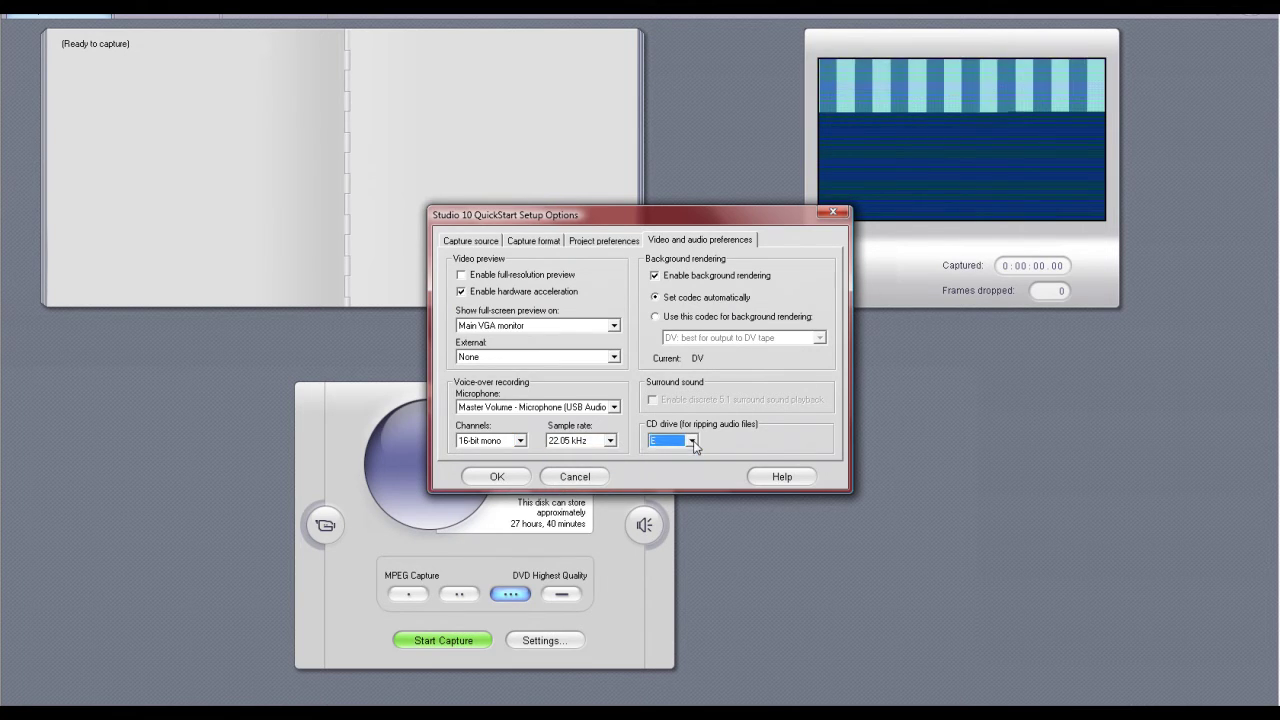
{"action": "left_click", "coordinate": [616, 408]}
{"action": "left_click", "coordinate": [616, 408]}
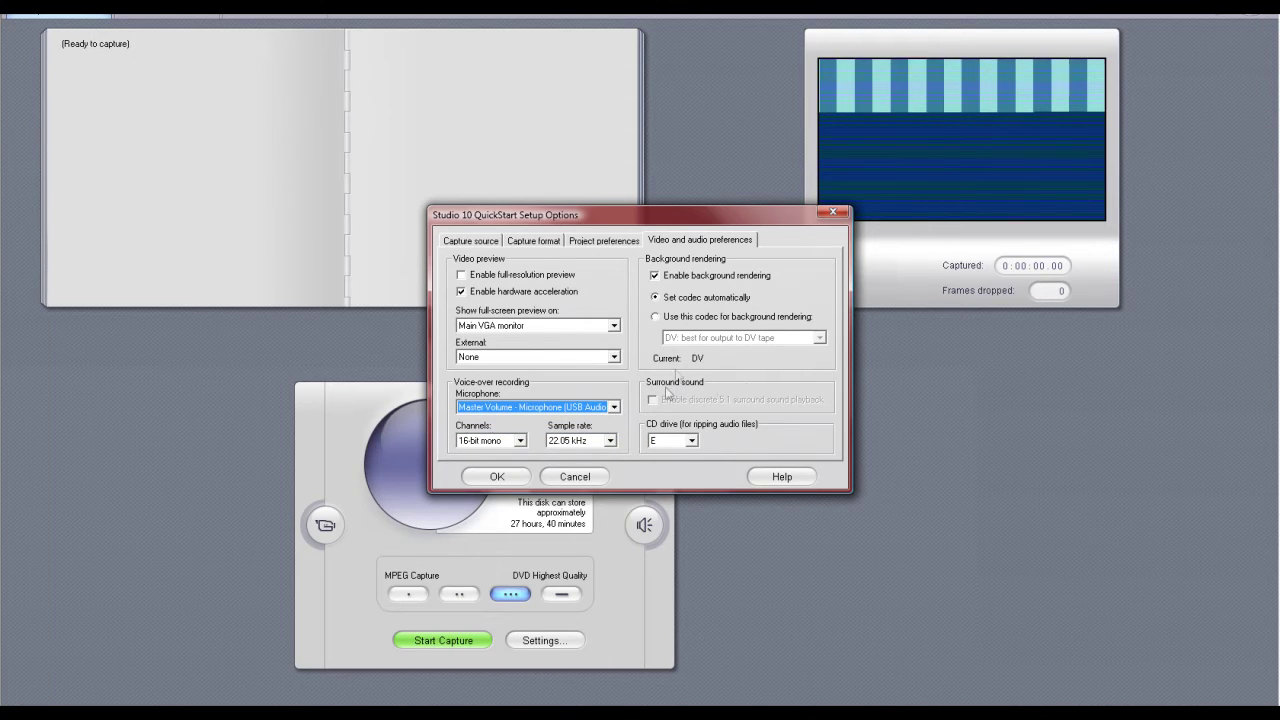
{"action": "left_click", "coordinate": [515, 479]}
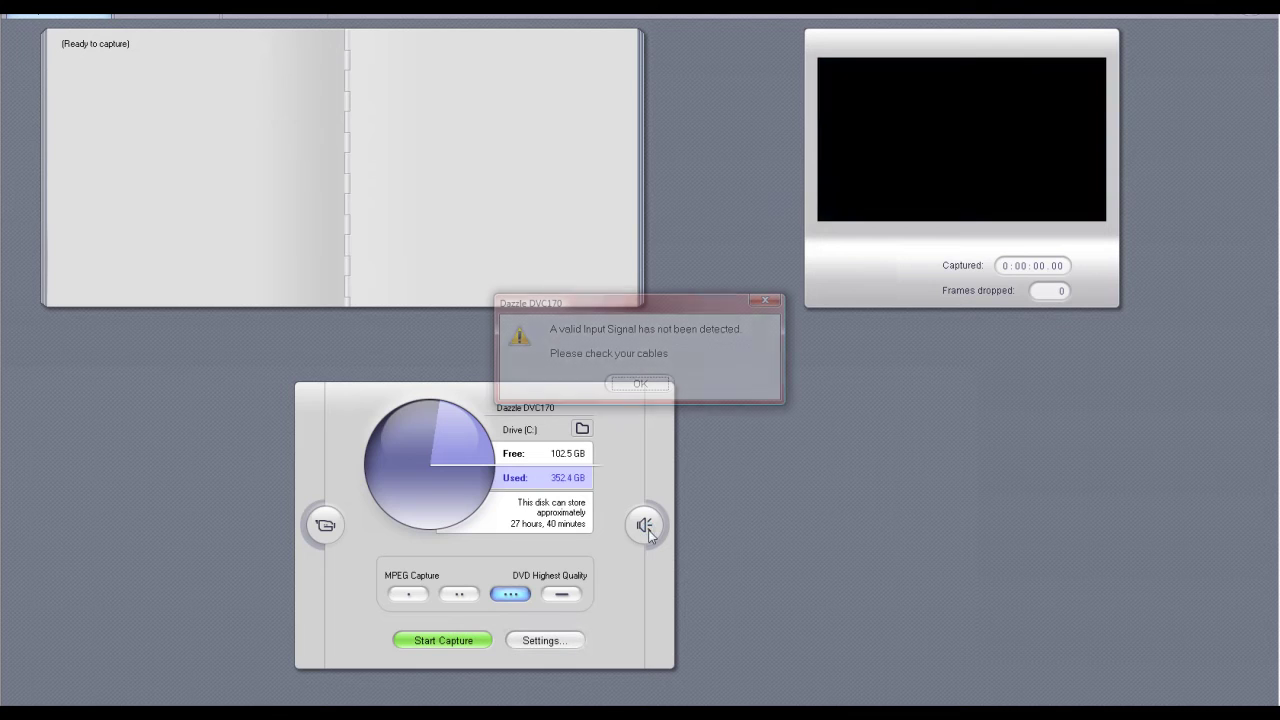
- Dismiss the Dazzle DVC170 no-signal warning and review the audio and video input adjustment panels
{"action": "left_click", "coordinate": [648, 384]}
{"action": "left_click", "coordinate": [644, 524]}
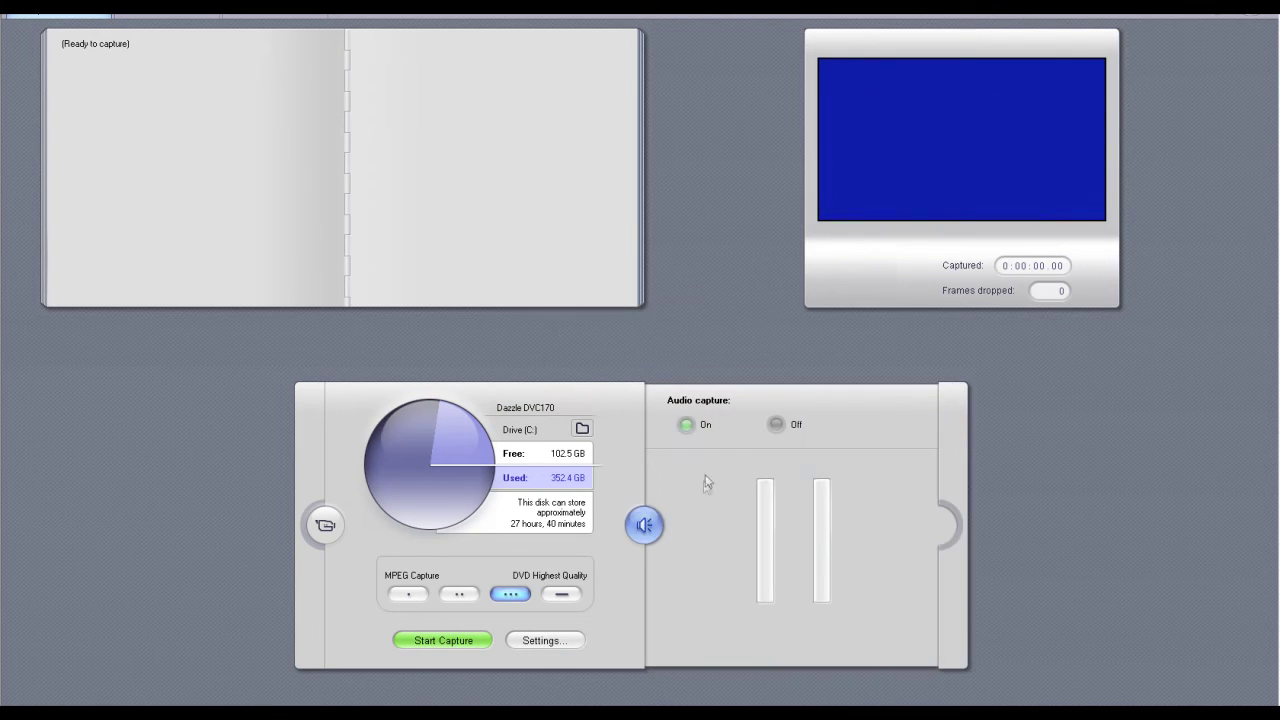
{"action": "left_click", "coordinate": [644, 524]}
{"action": "left_click", "coordinate": [326, 526]}
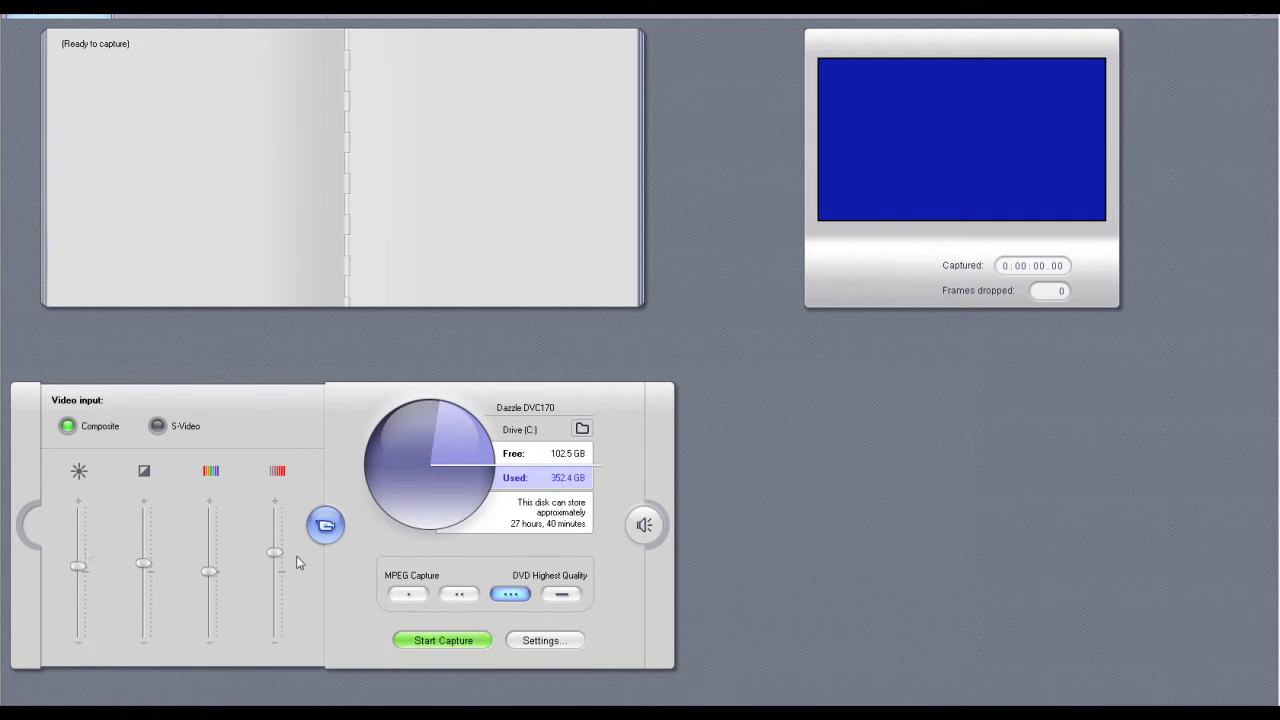
{"action": "left_click", "coordinate": [328, 526]}
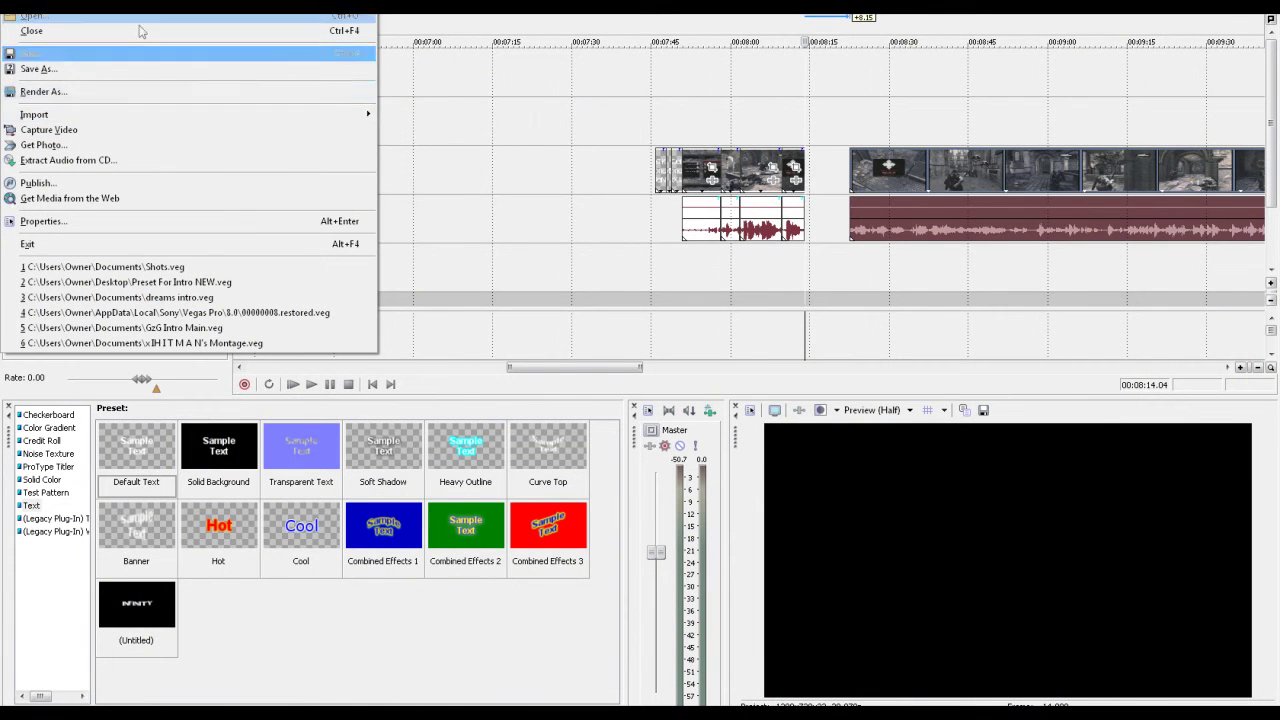
- Bring up Vegas's Project Properties through File > Properties without rendering
{"action": "key", "text": "Escape"}
{"action": "left_click", "coordinate": [22, 6]}
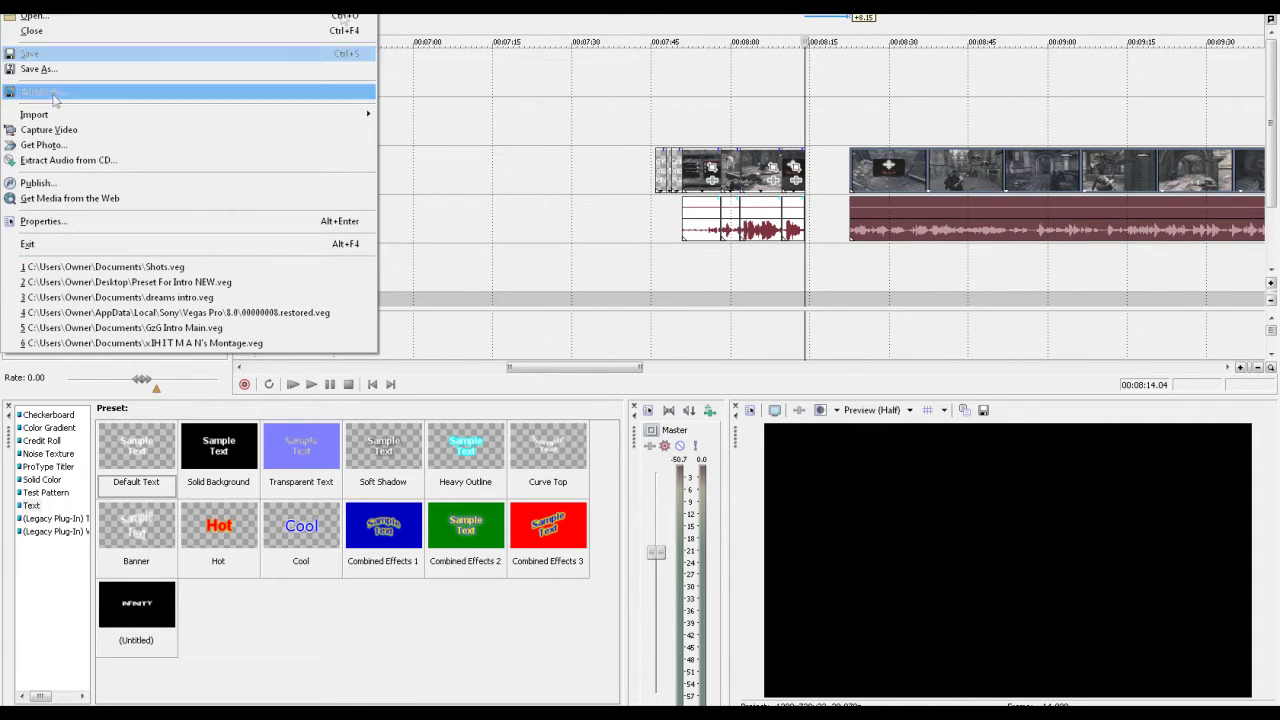
{"action": "key", "text": "Escape"}
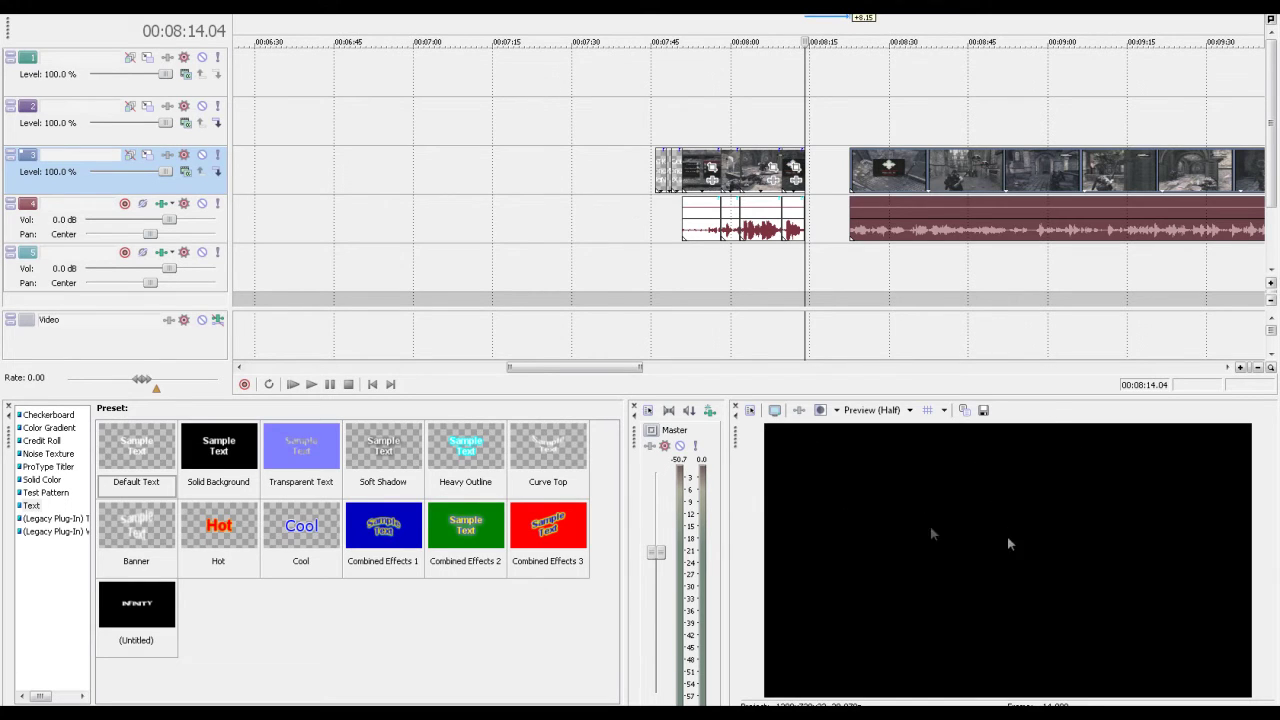
{"action": "left_click", "coordinate": [20, 6]}
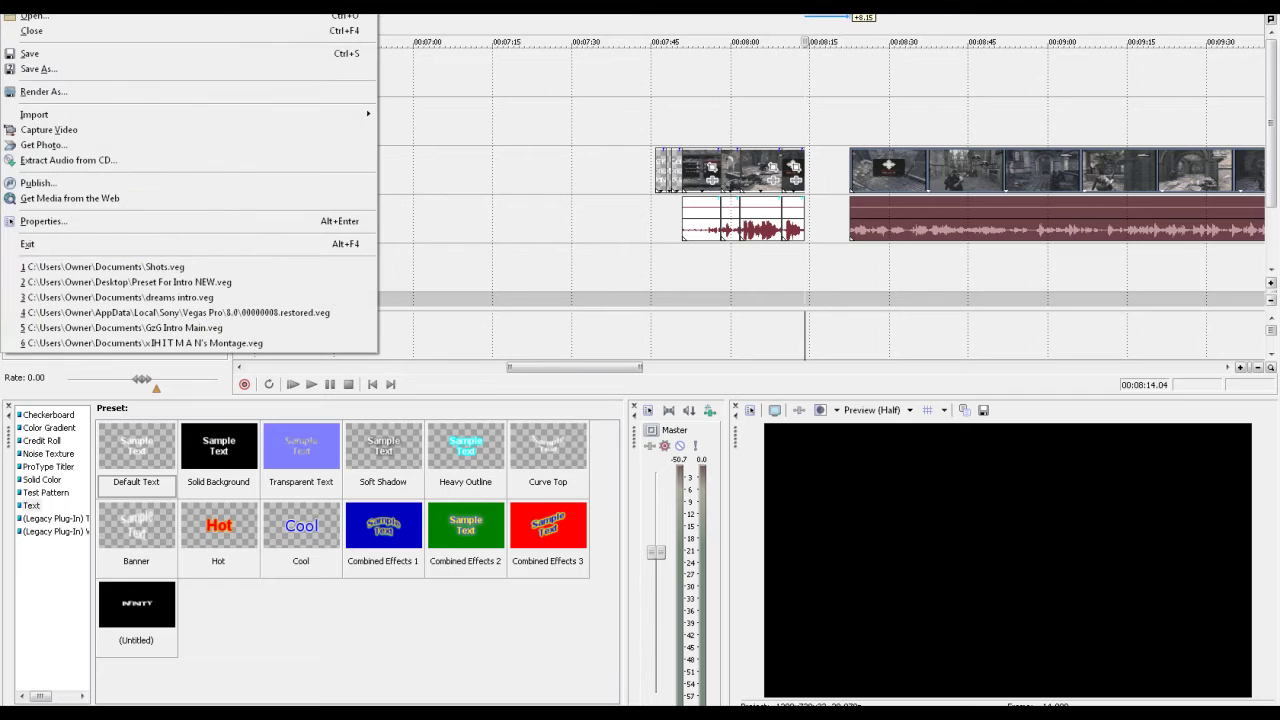
{"action": "left_click", "coordinate": [50, 221]}
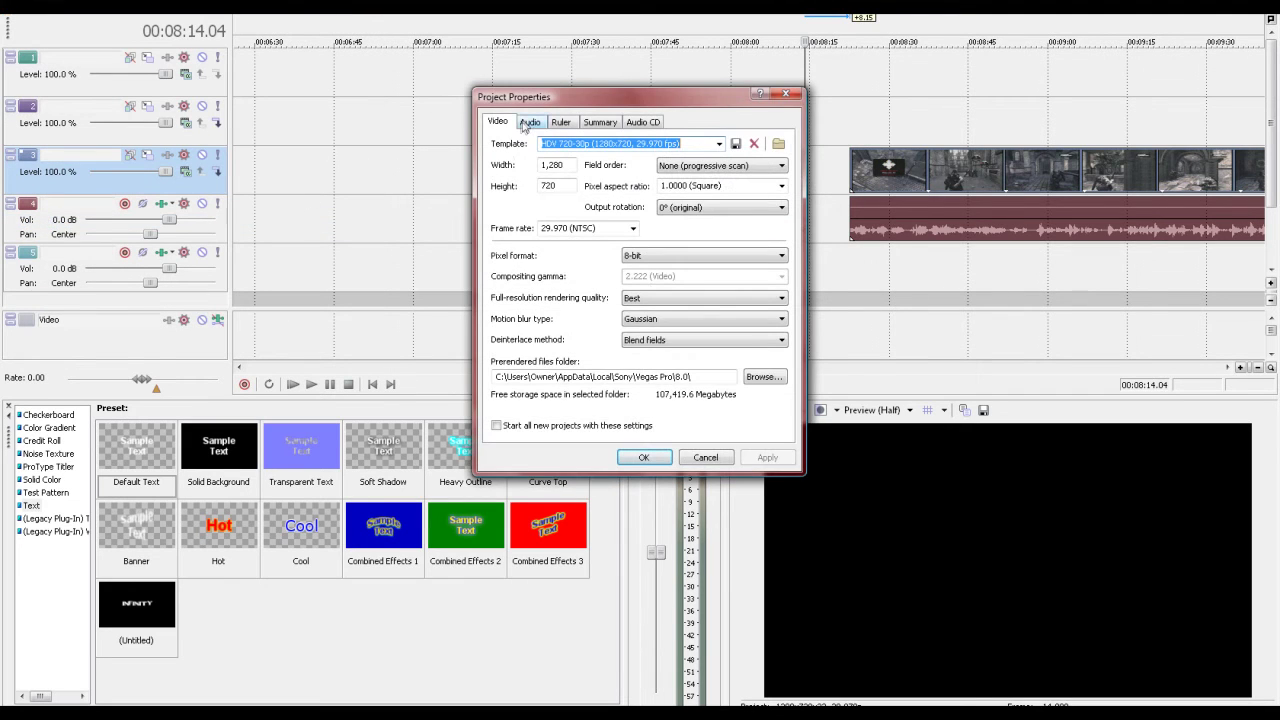
- Confirm the 1,280 width, None (progressive scan) field order and 1.0000 (Square) pixel aspect ratio
{"action": "double_click", "coordinate": [566, 165]}
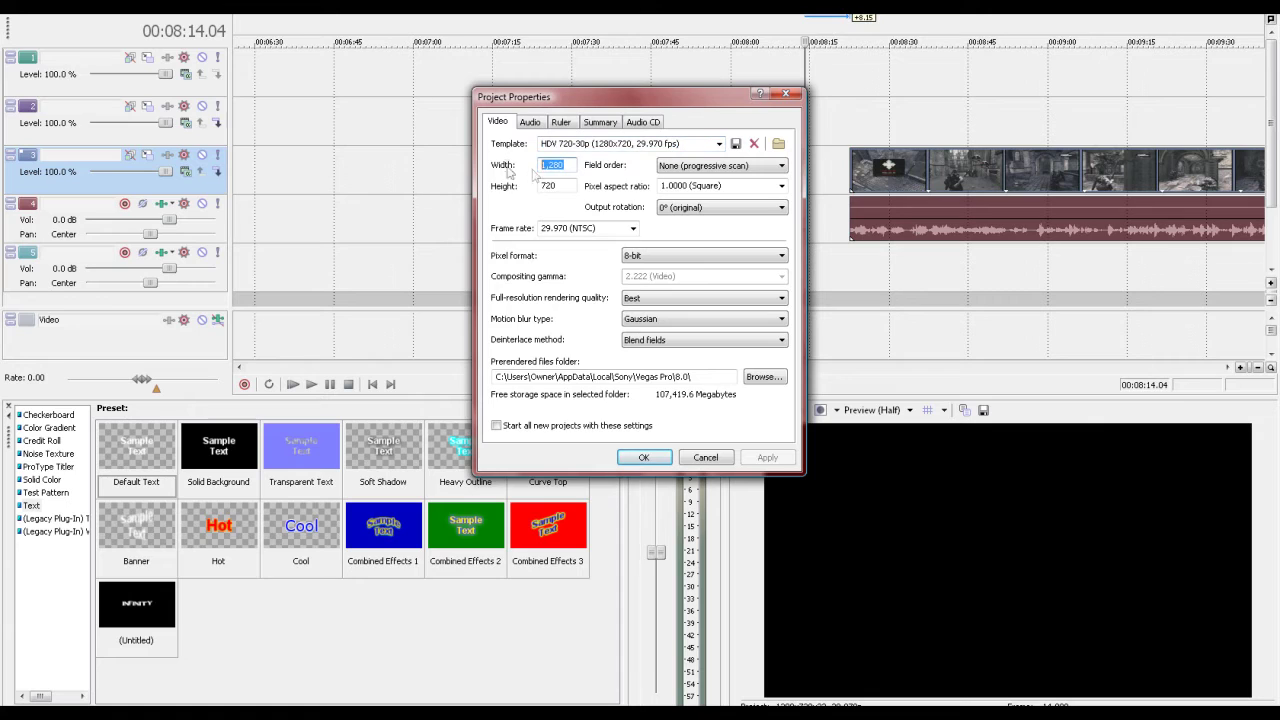
{"action": "left_click", "coordinate": [567, 165]}
{"action": "left_click", "coordinate": [783, 167]}
{"action": "left_click", "coordinate": [783, 167]}
{"action": "left_click", "coordinate": [783, 167]}
{"action": "left_click", "coordinate": [780, 170]}
{"action": "left_click", "coordinate": [619, 180]}
{"action": "left_click", "coordinate": [782, 189]}
{"action": "left_click", "coordinate": [783, 189]}
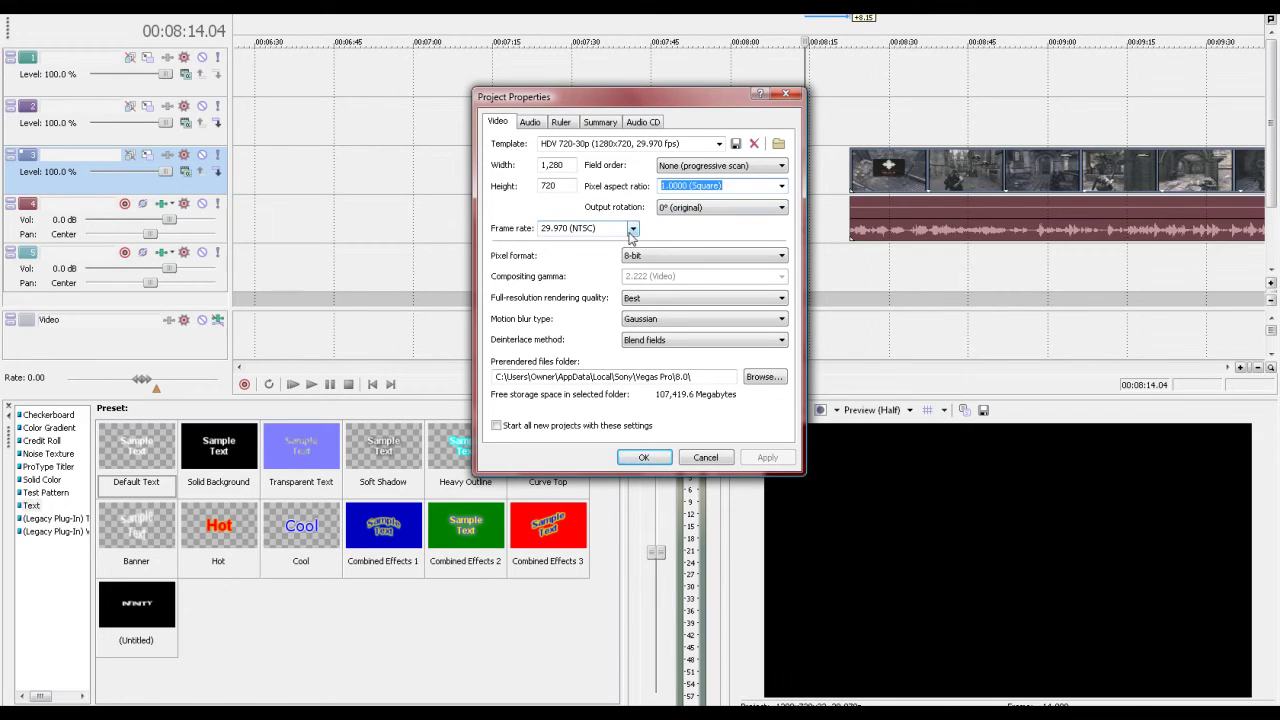
- Keep 8-bit pixel format, Best rendering quality, Gaussian motion blur and Blend fields deinterlacing
{"action": "left_click", "coordinate": [782, 255]}
{"action": "left_click", "coordinate": [782, 255]}
{"action": "left_click", "coordinate": [782, 297]}
{"action": "left_click", "coordinate": [782, 297]}
{"action": "left_click", "coordinate": [782, 318]}
{"action": "left_click", "coordinate": [781, 320]}
{"action": "left_click", "coordinate": [782, 340]}
{"action": "left_click", "coordinate": [782, 340]}
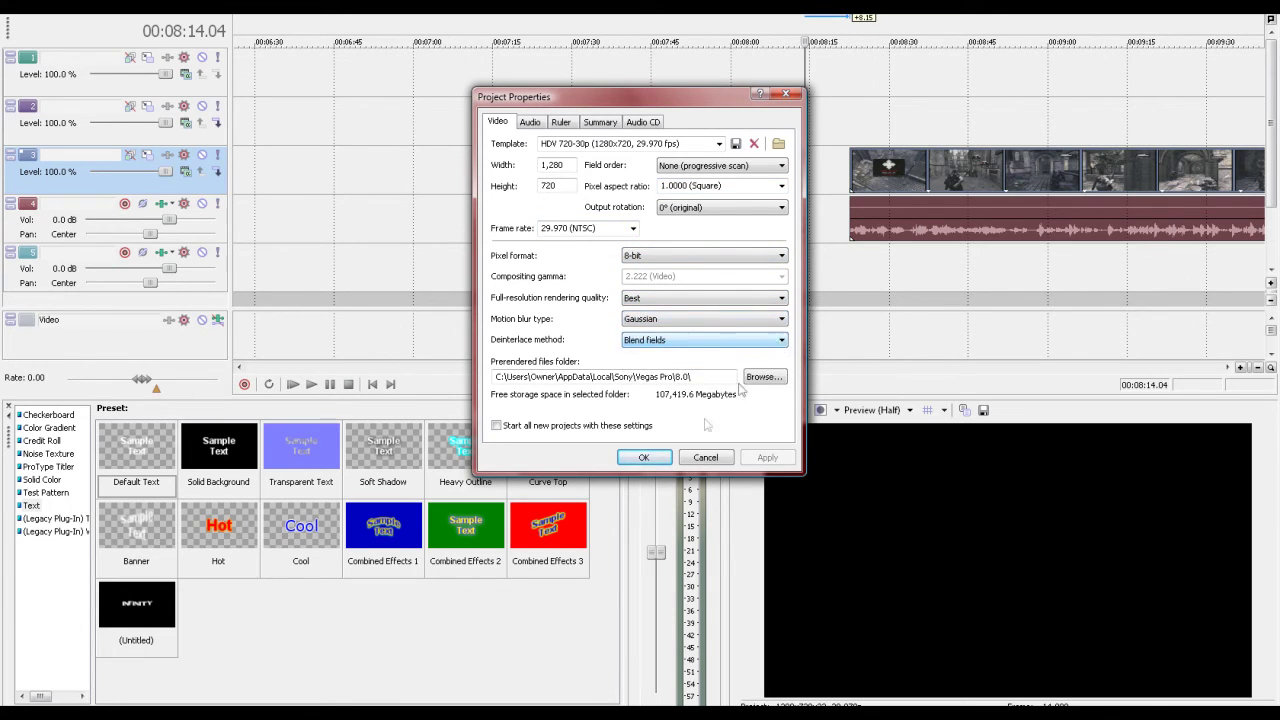
- Glance through the Audio, Ruler, Summary and Audio CD tabs, then accept the properties unchanged
{"action": "left_click", "coordinate": [529, 124]}
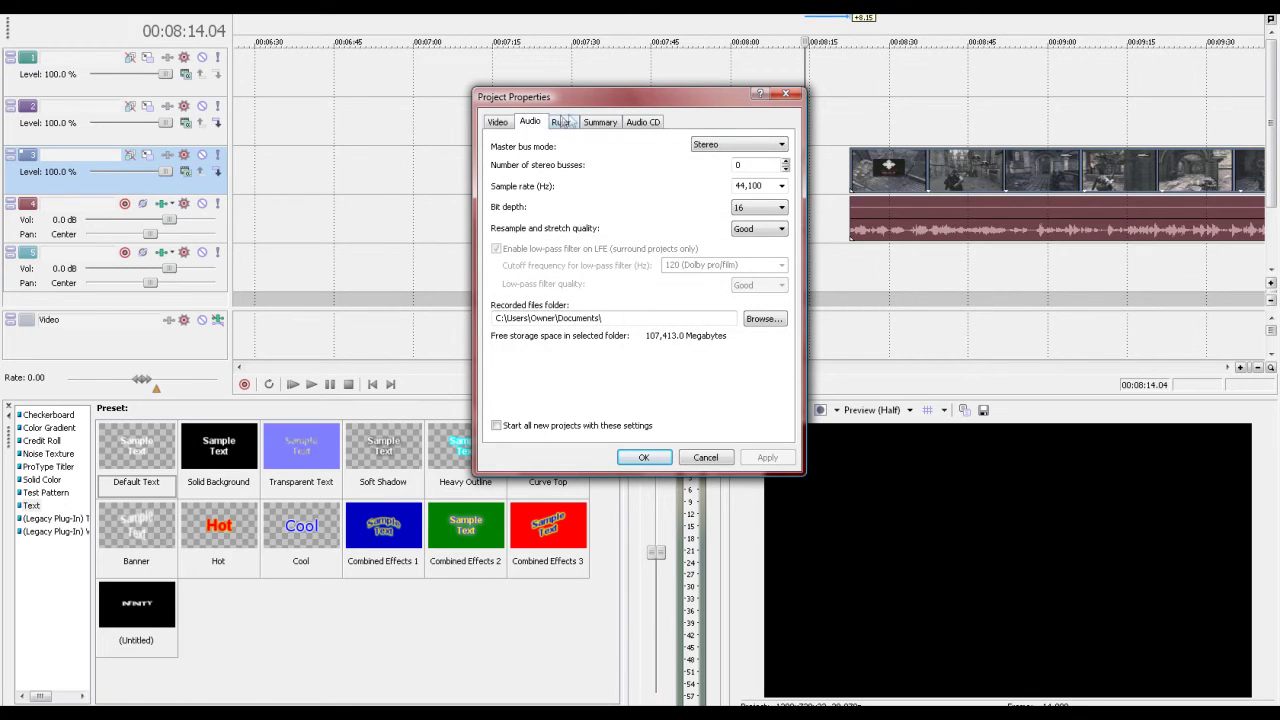
{"action": "left_click", "coordinate": [562, 124]}
{"action": "left_click", "coordinate": [606, 124]}
{"action": "left_click", "coordinate": [645, 124]}
{"action": "left_click", "coordinate": [600, 122]}
{"action": "left_click", "coordinate": [529, 122]}
{"action": "left_click", "coordinate": [497, 122]}
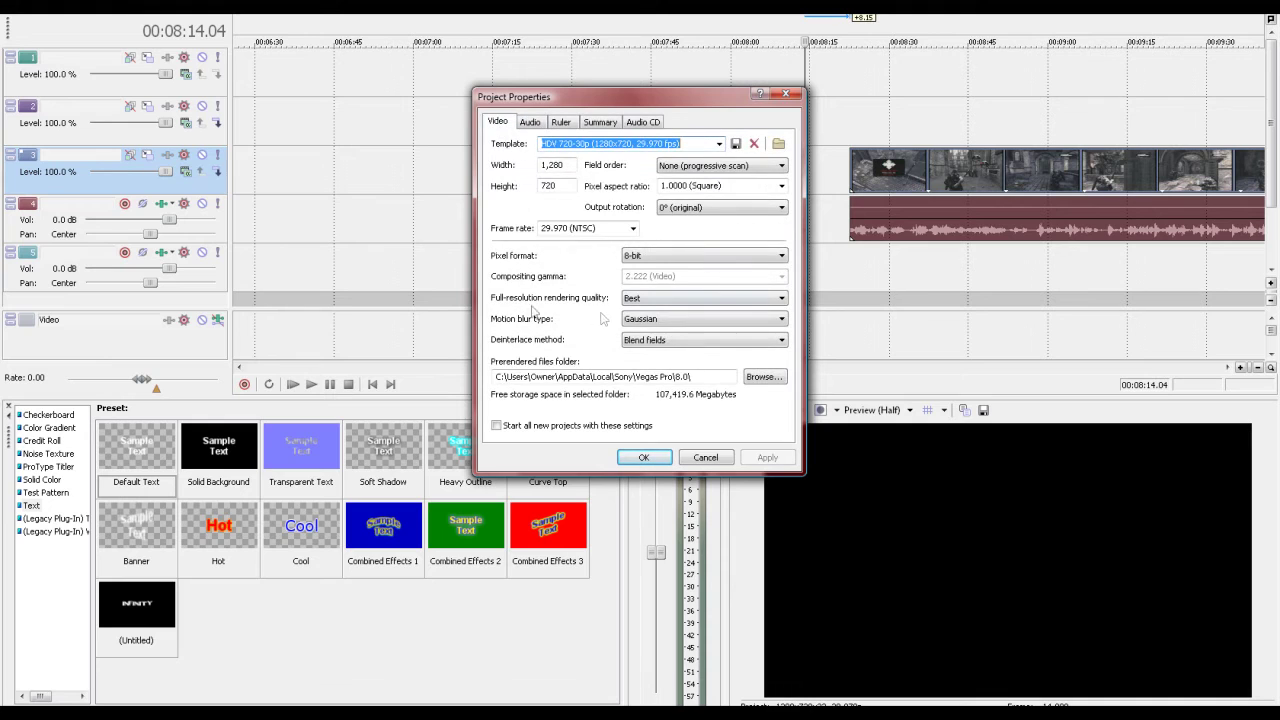
{"action": "left_click", "coordinate": [642, 458]}
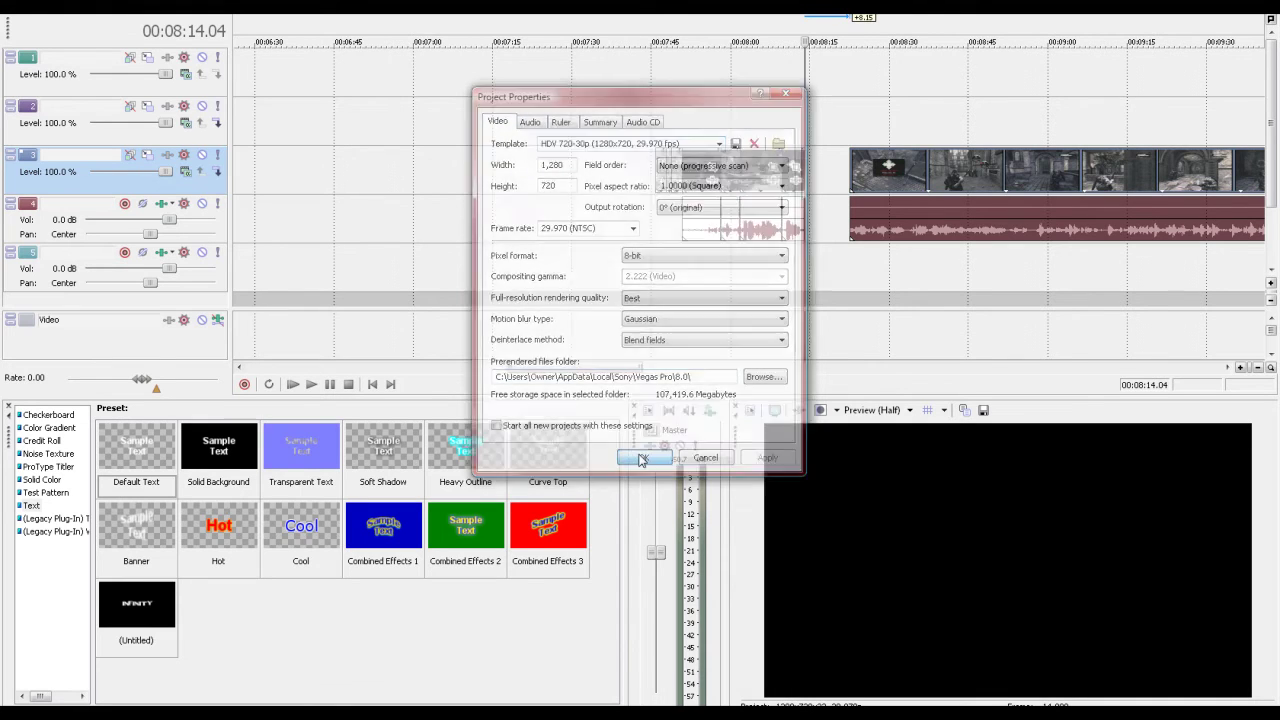
{"action": "key", "text": "alt+f"}
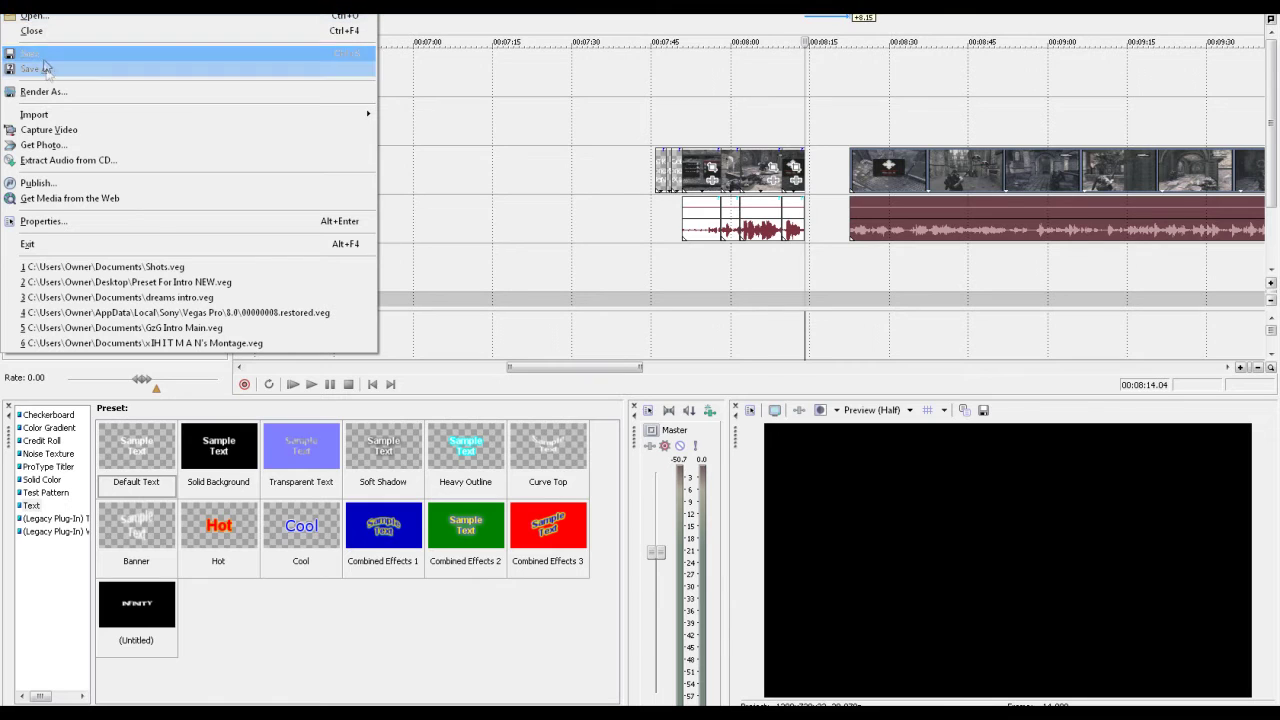
- Open Render As, showing Windows Media Video V9 with the 'new tube =]' template
{"action": "left_click", "coordinate": [128, 93]}
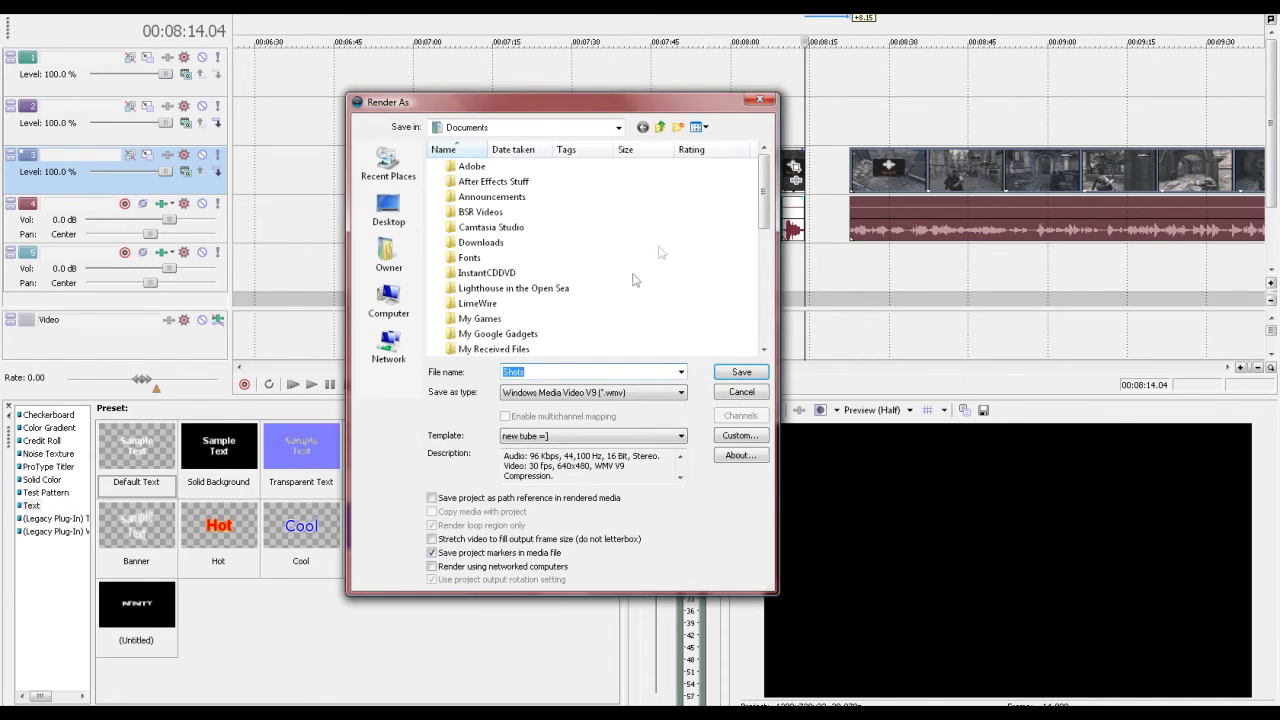
- Keep the 'new tube =]' template and open its Custom template settings
{"action": "left_click", "coordinate": [681, 437]}
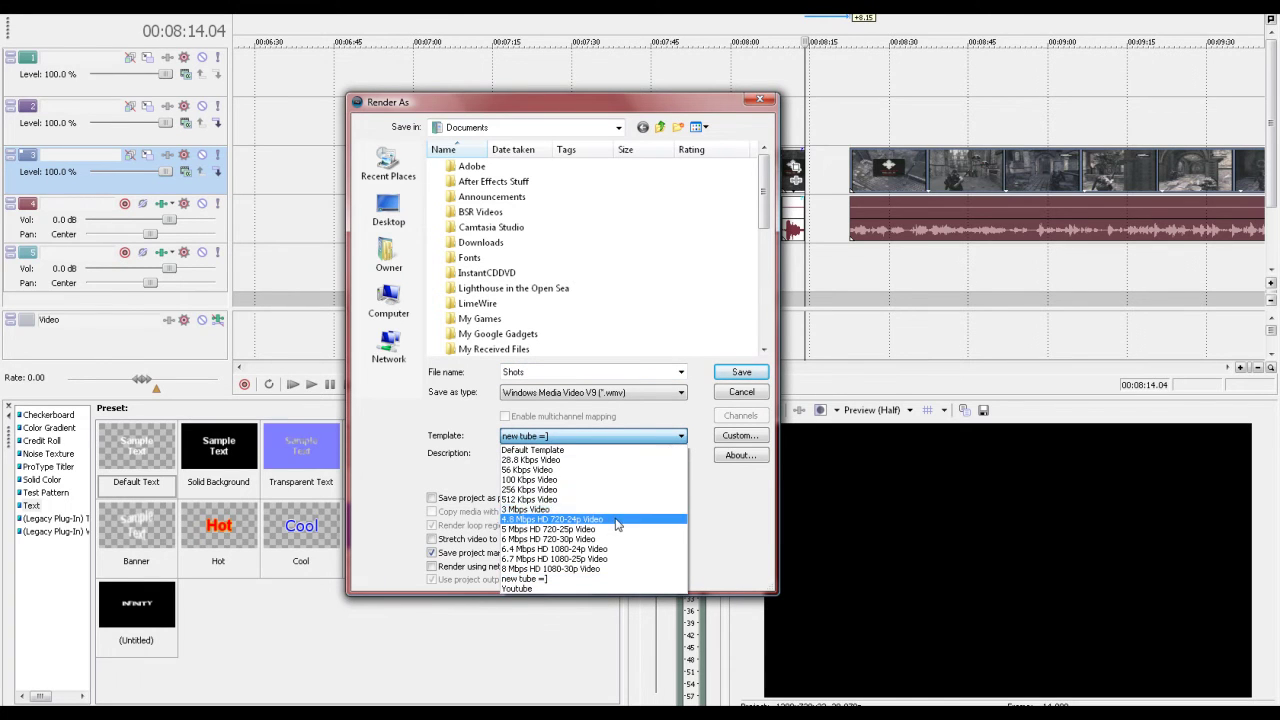
{"action": "left_click", "coordinate": [681, 437]}
{"action": "left_click", "coordinate": [740, 435]}
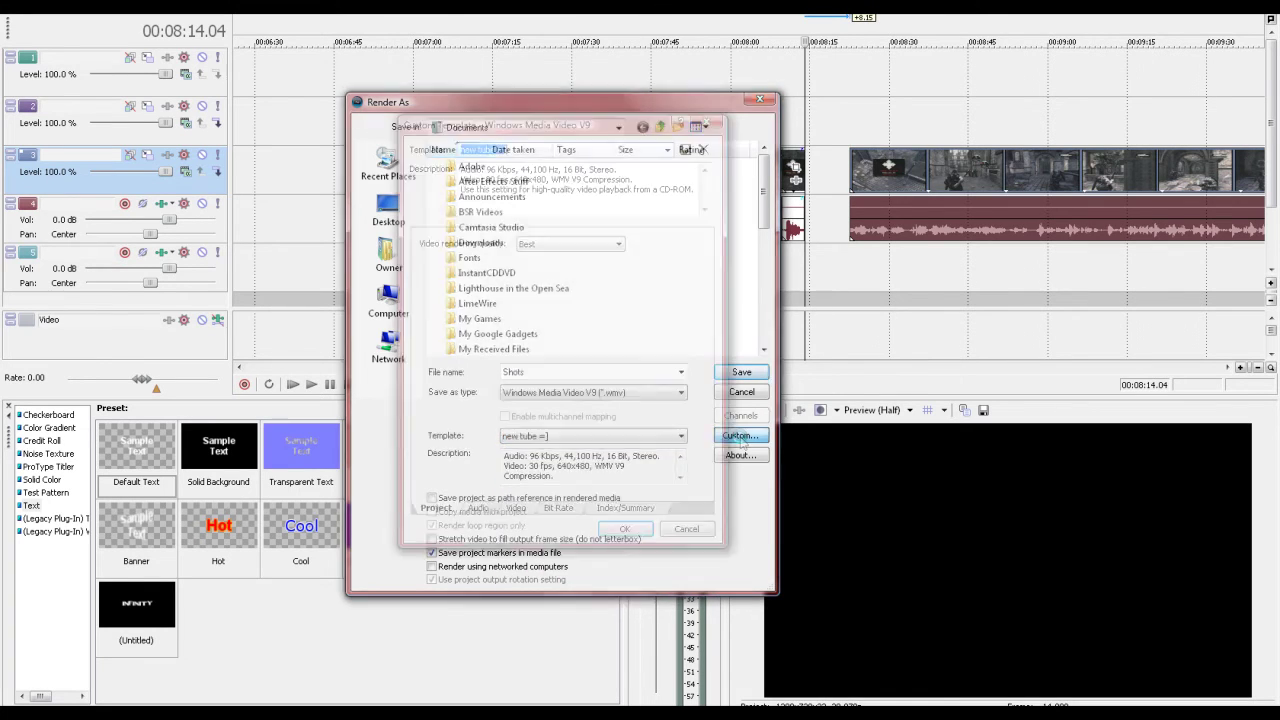
{"action": "left_click", "coordinate": [619, 245]}
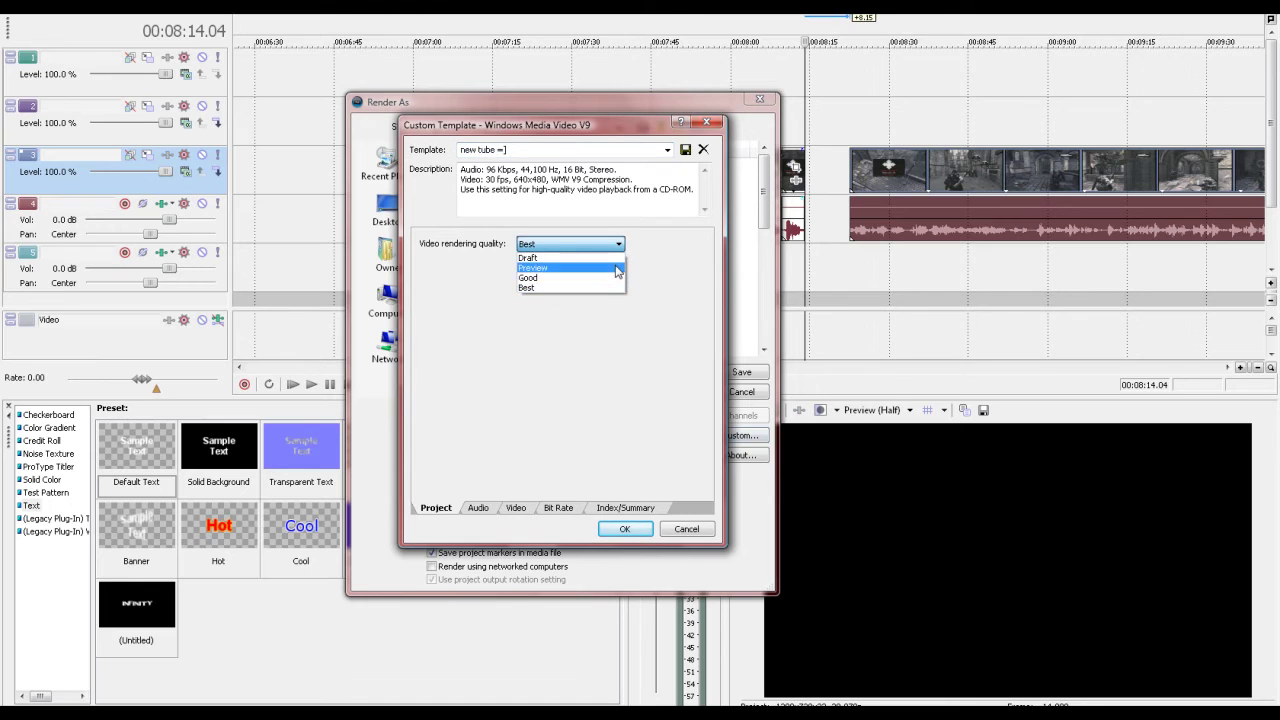
{"action": "left_click", "coordinate": [620, 288]}
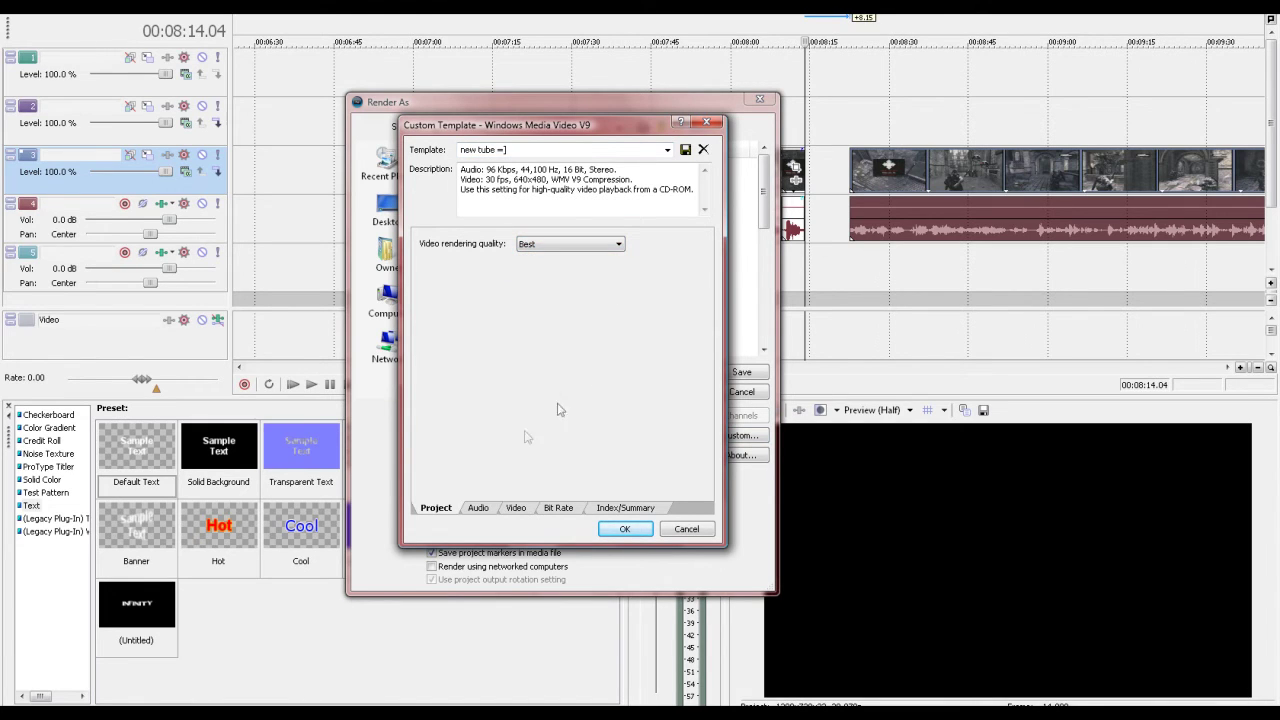
{"action": "left_click", "coordinate": [480, 508]}
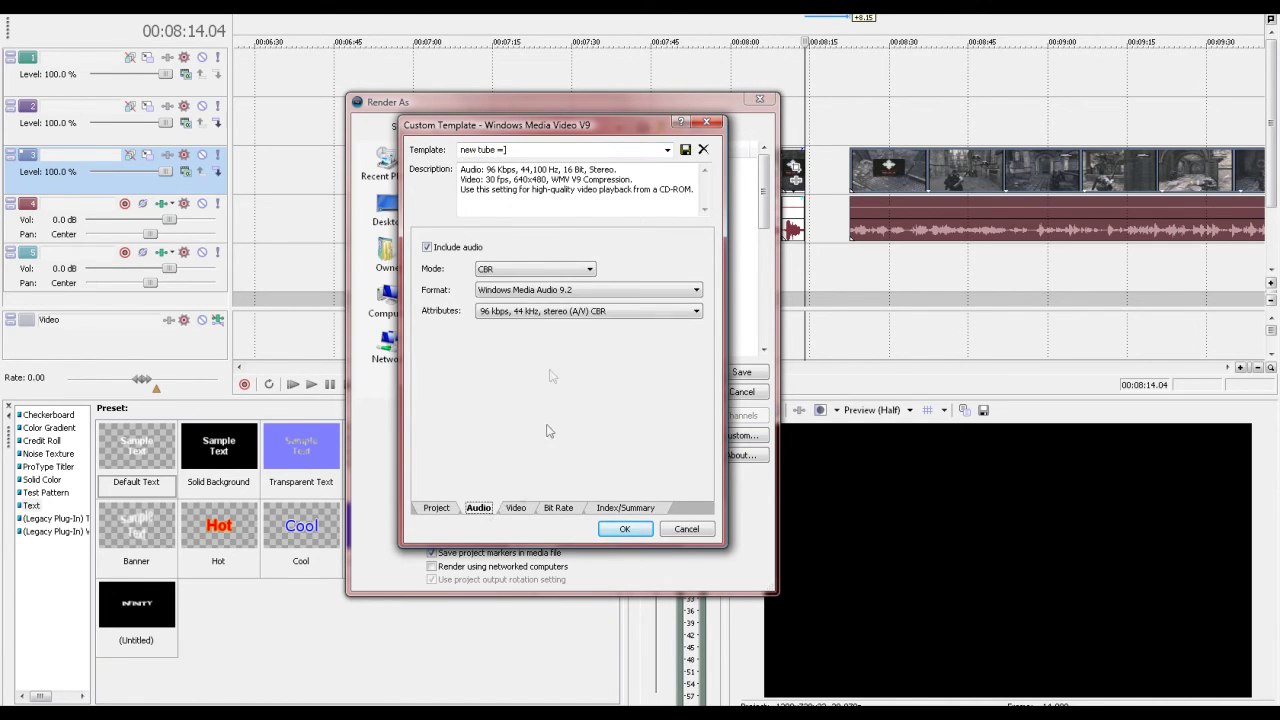
{"action": "left_click", "coordinate": [515, 509]}
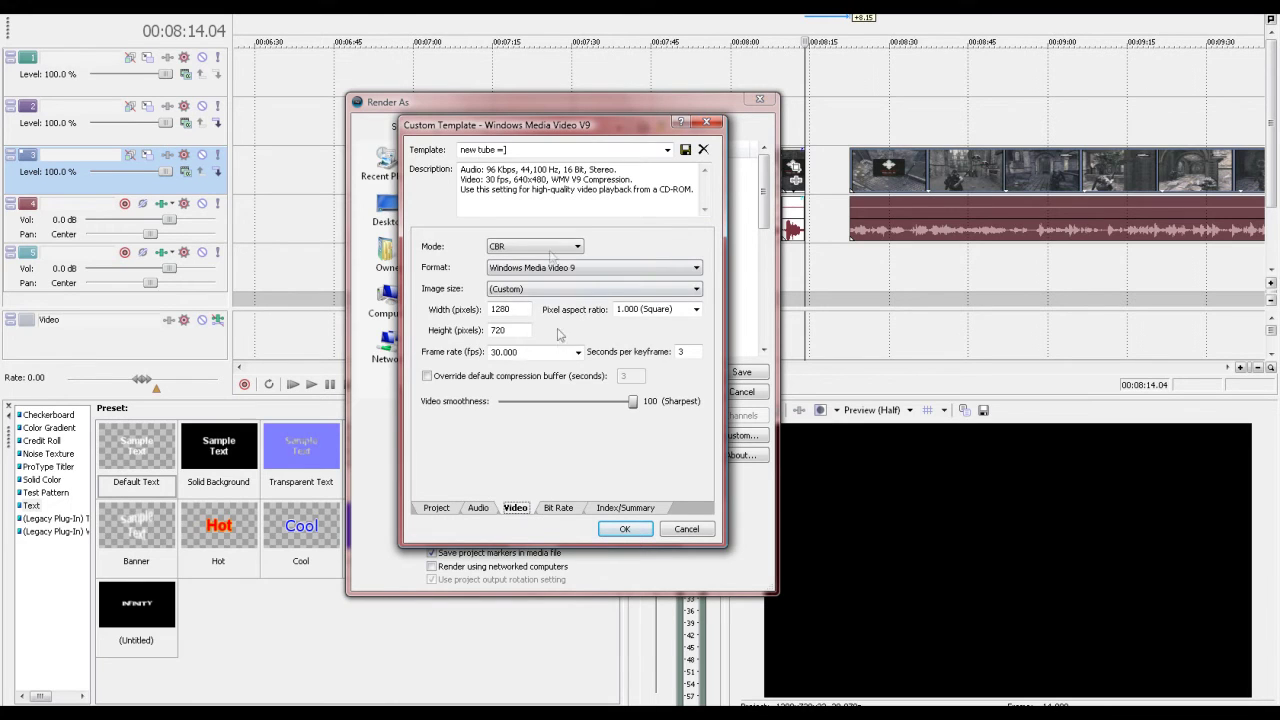
{"action": "left_click", "coordinate": [576, 249]}
{"action": "left_click", "coordinate": [573, 249]}
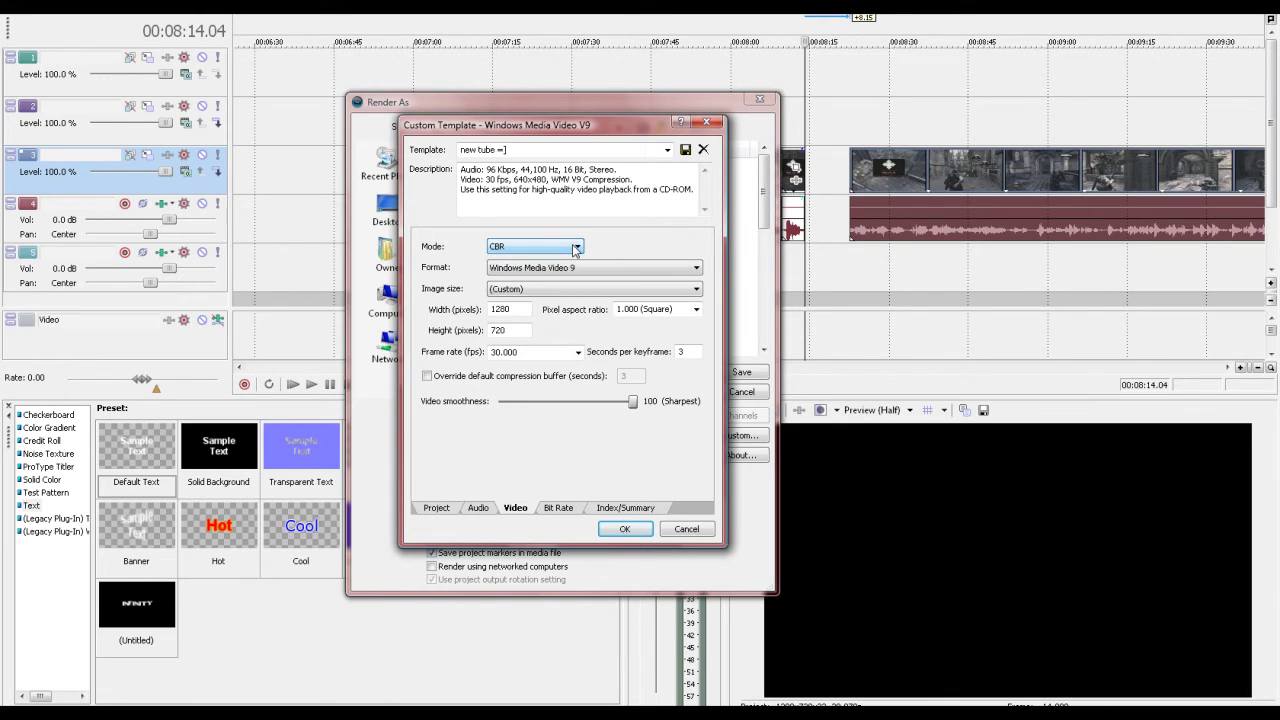
{"action": "left_click", "coordinate": [694, 268]}
{"action": "left_click", "coordinate": [694, 268]}
{"action": "left_click", "coordinate": [695, 290]}
{"action": "left_click", "coordinate": [695, 290]}
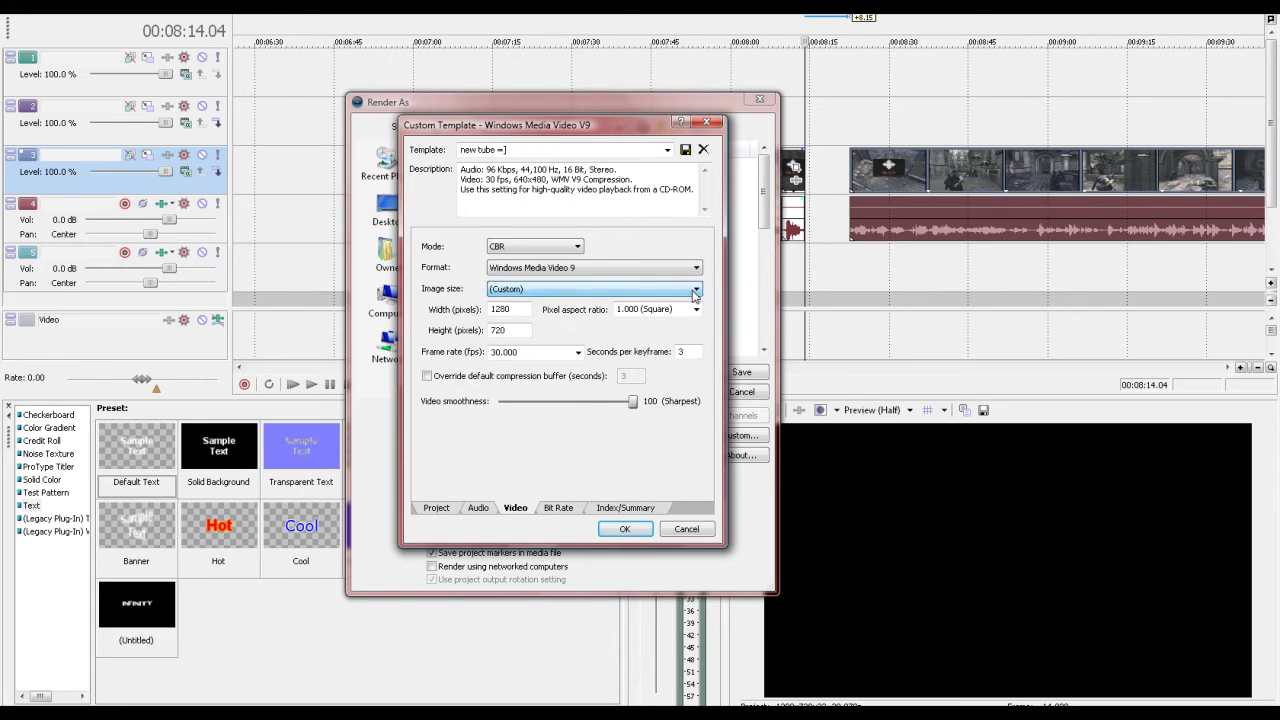
{"action": "left_click", "coordinate": [695, 290]}
{"action": "left_click", "coordinate": [695, 290]}
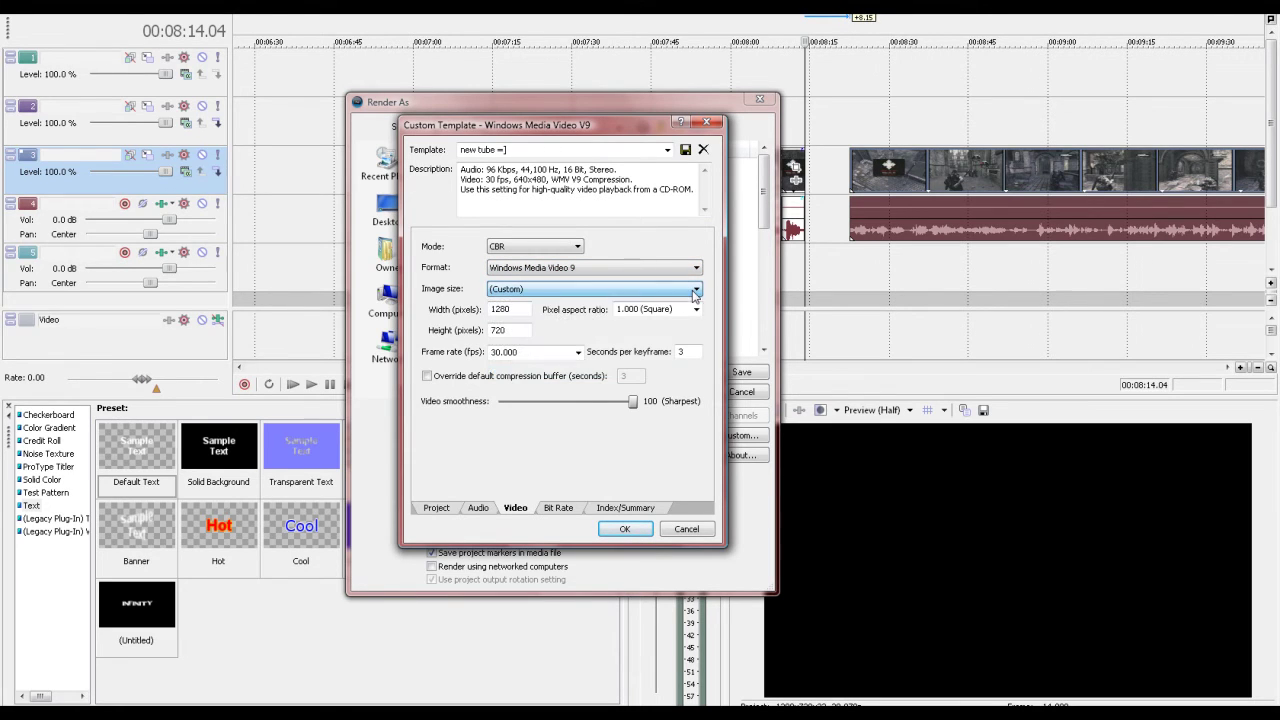
{"action": "left_click", "coordinate": [521, 310]}
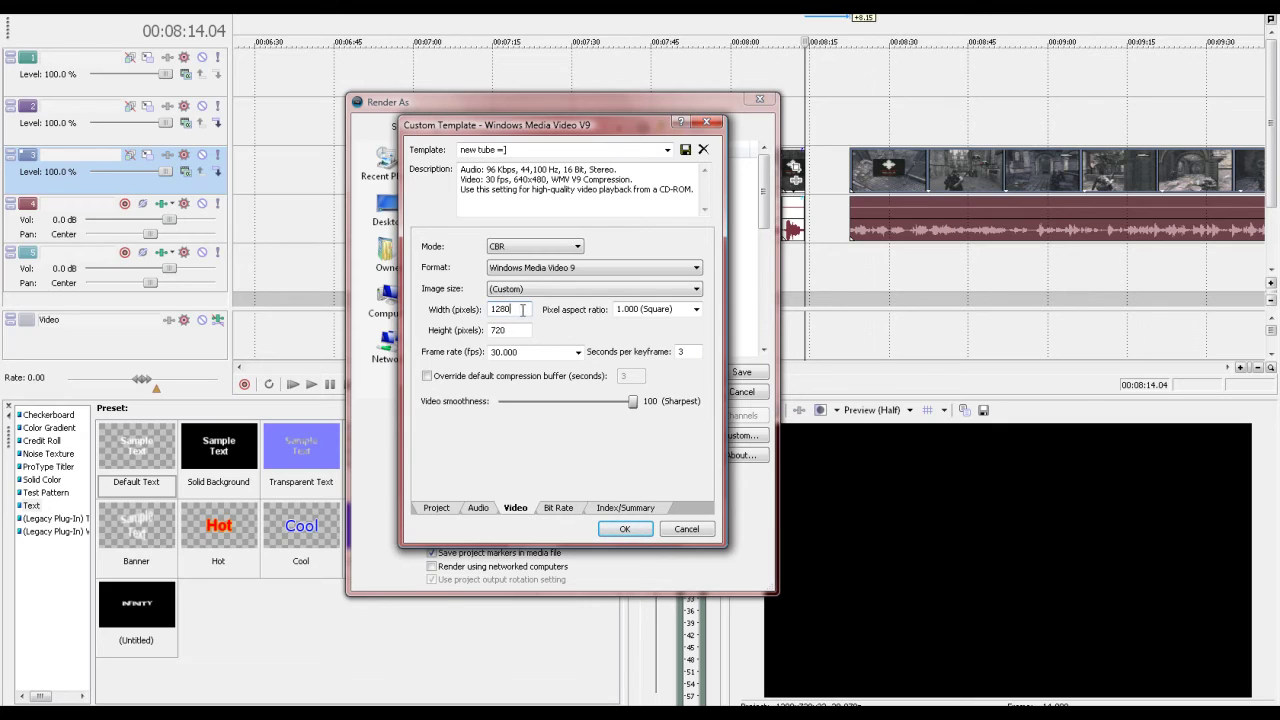
{"action": "key", "text": "Tab"}
{"action": "left_click", "coordinate": [683, 310]}
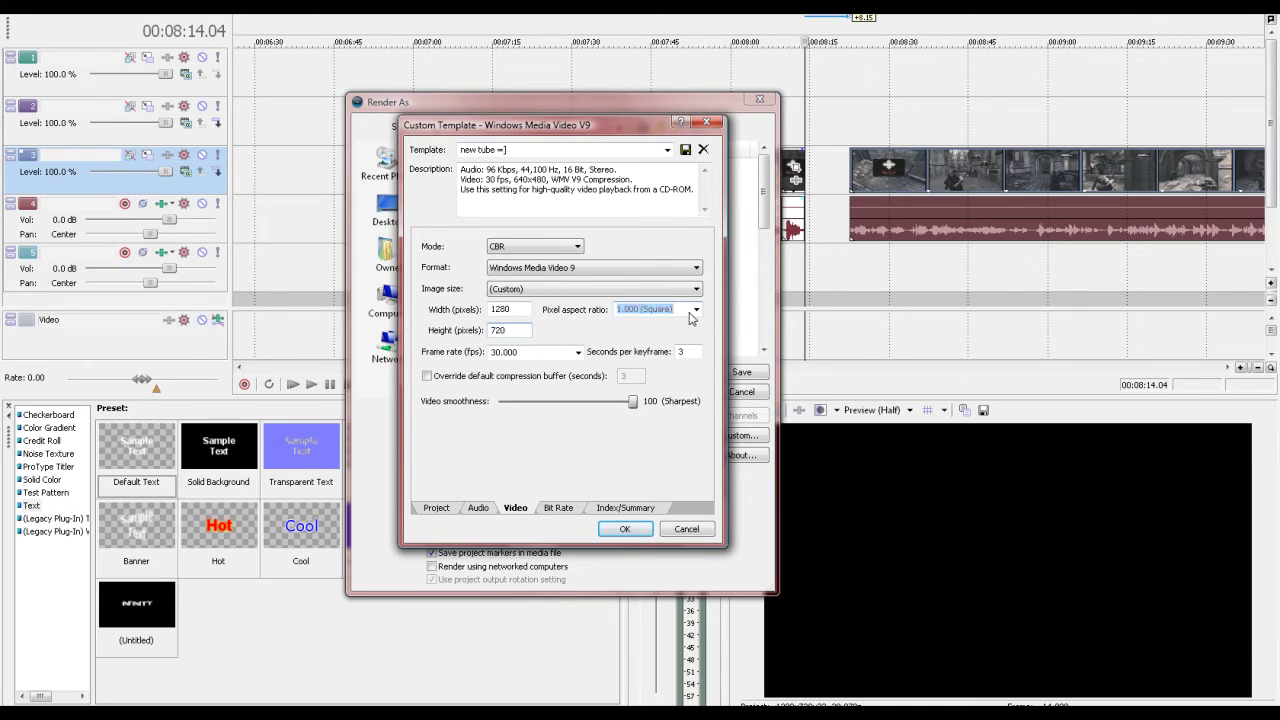
{"action": "left_click", "coordinate": [697, 311]}
{"action": "left_click", "coordinate": [697, 313]}
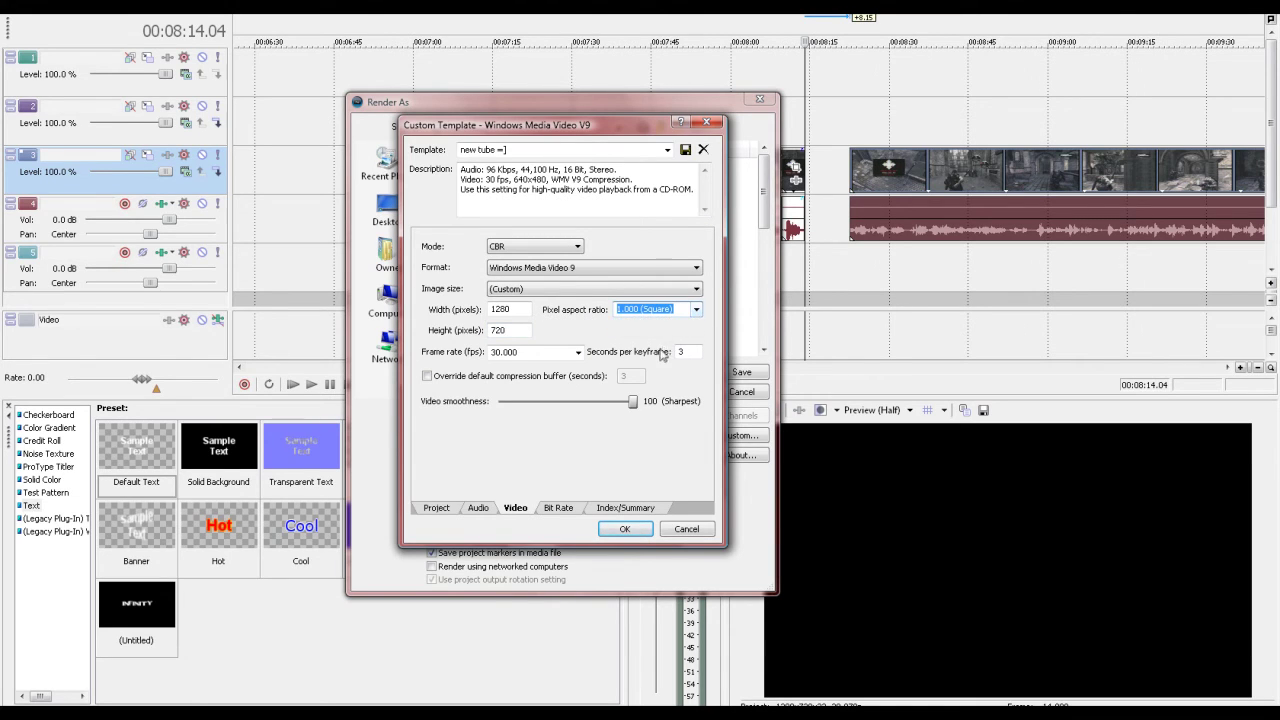
{"action": "left_click", "coordinate": [578, 352]}
{"action": "left_click", "coordinate": [578, 352]}
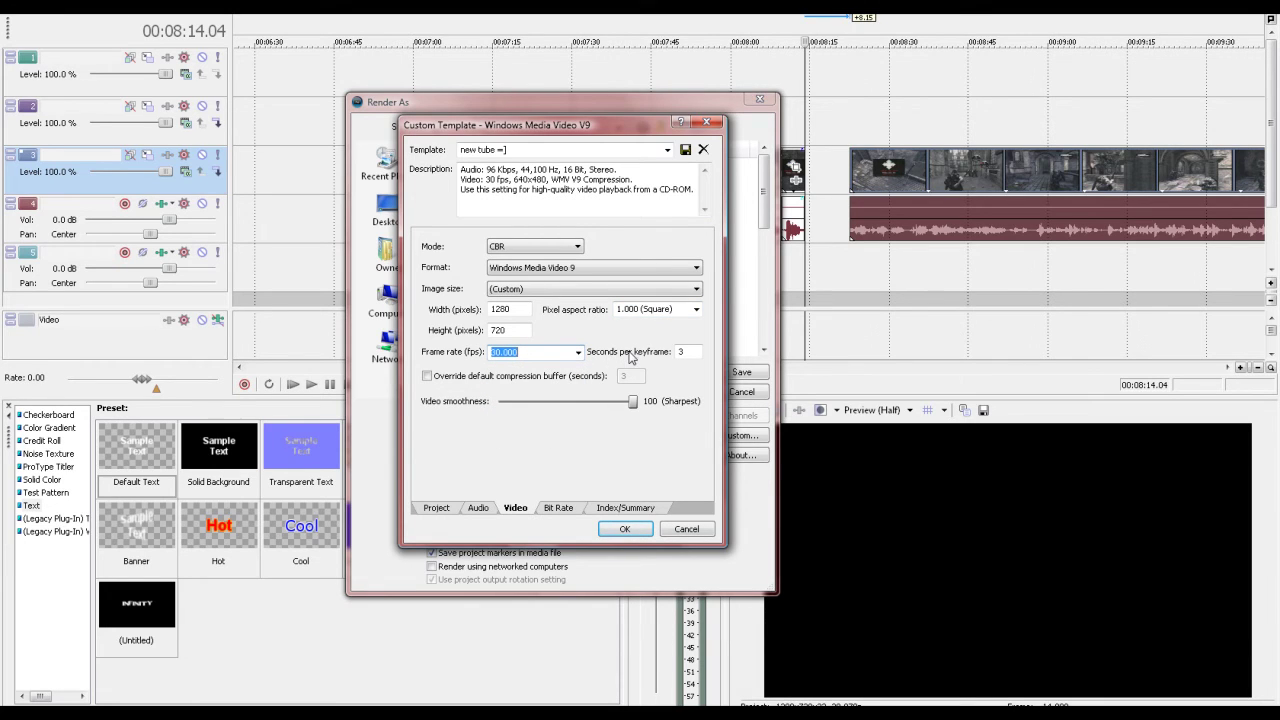
{"action": "left_click_drag", "start_coordinate": [633, 402], "coordinate": [838, 408]}
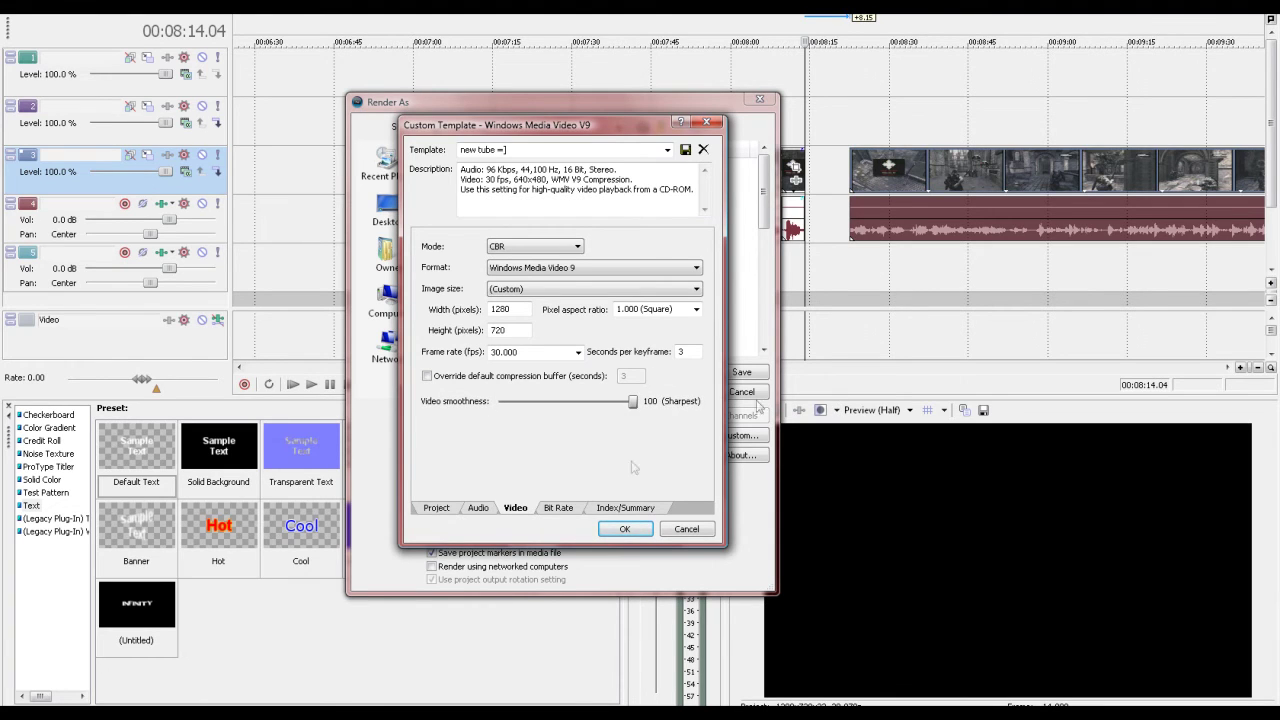
{"action": "left_click", "coordinate": [558, 508]}
{"action": "left_click", "coordinate": [625, 508]}
{"action": "left_click", "coordinate": [553, 509]}
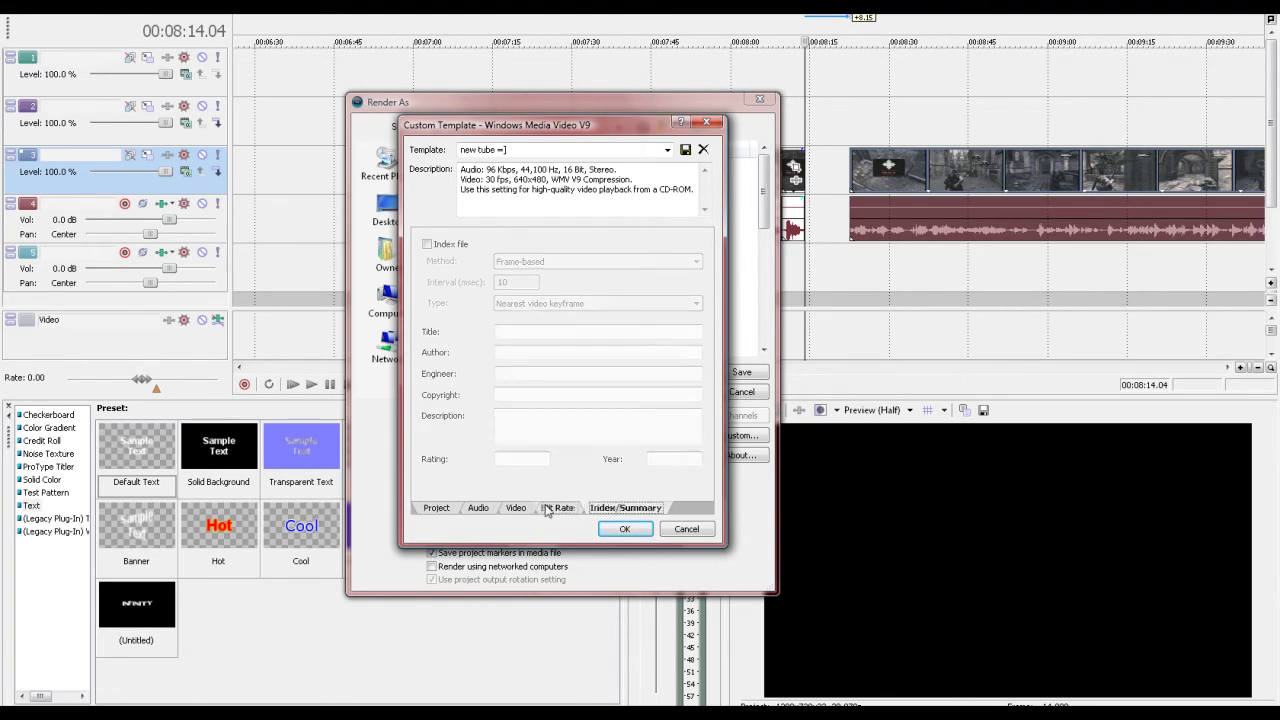
{"action": "left_click", "coordinate": [431, 510]}
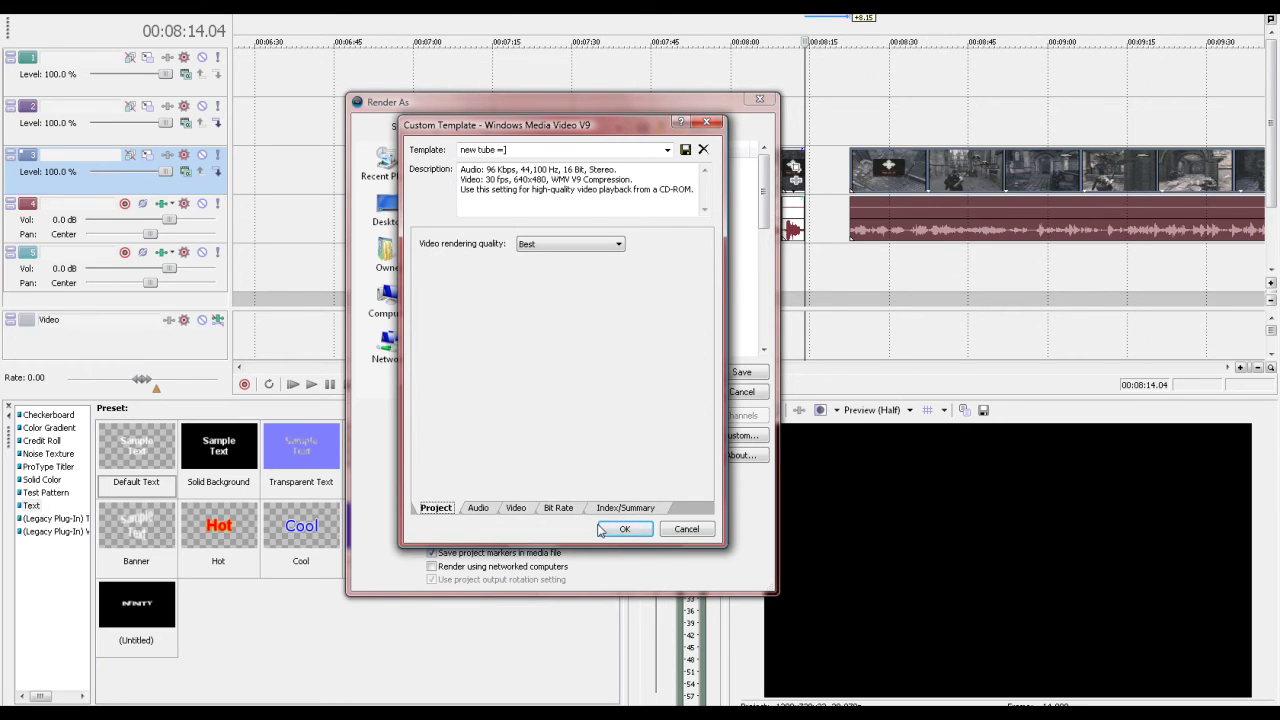
{"action": "left_click", "coordinate": [625, 529]}
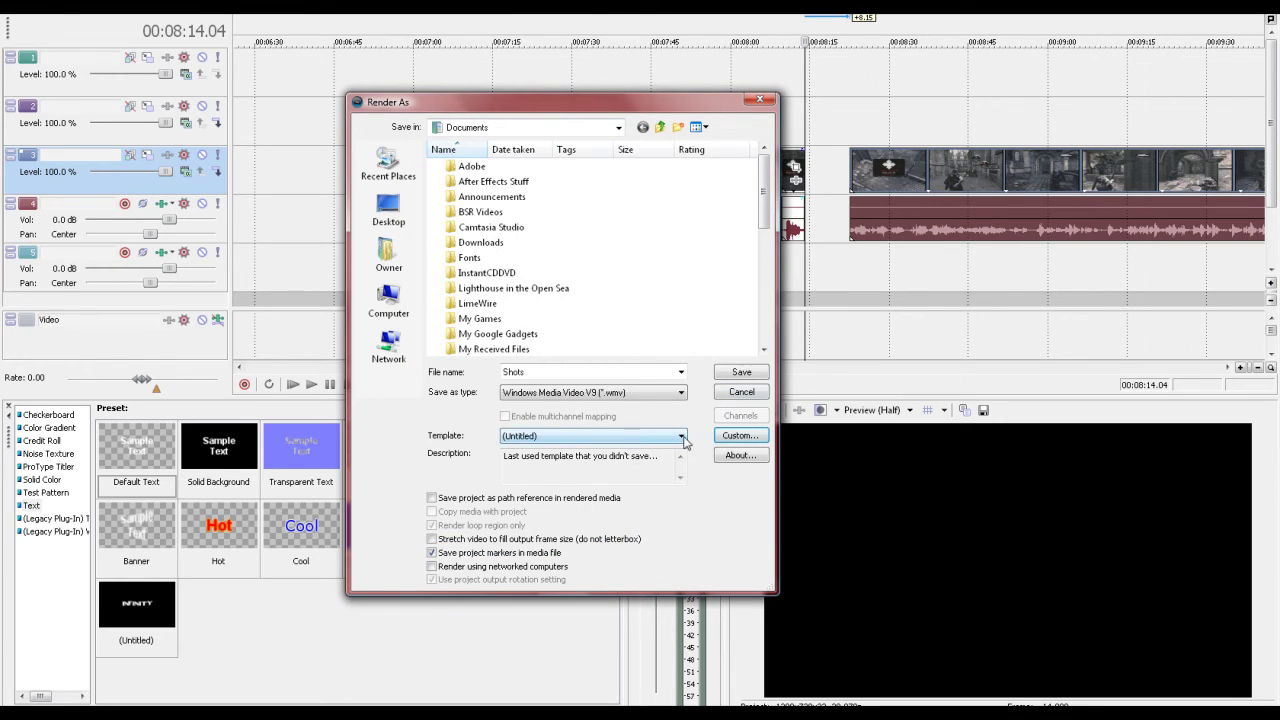
- Switch the template from 'new tube =]' to (Untitled), then close Render As without rendering
{"action": "left_click", "coordinate": [682, 436]}
{"action": "left_click", "coordinate": [623, 595]}
{"action": "left_click", "coordinate": [682, 436]}
{"action": "left_click", "coordinate": [580, 582]}
{"action": "left_click", "coordinate": [761, 100]}
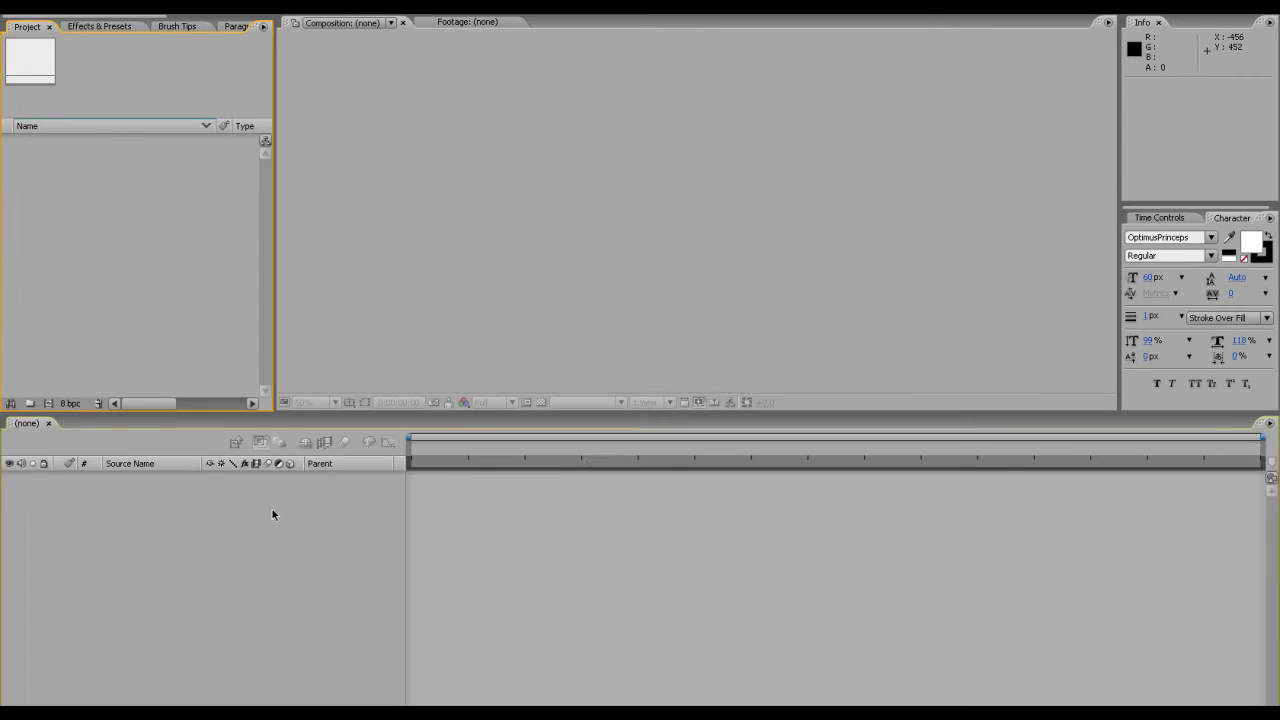
- Create a new composition, Comp 1, and add a black solid layer to it
{"action": "right_click", "coordinate": [138, 264]}
{"action": "left_click", "coordinate": [200, 263]}
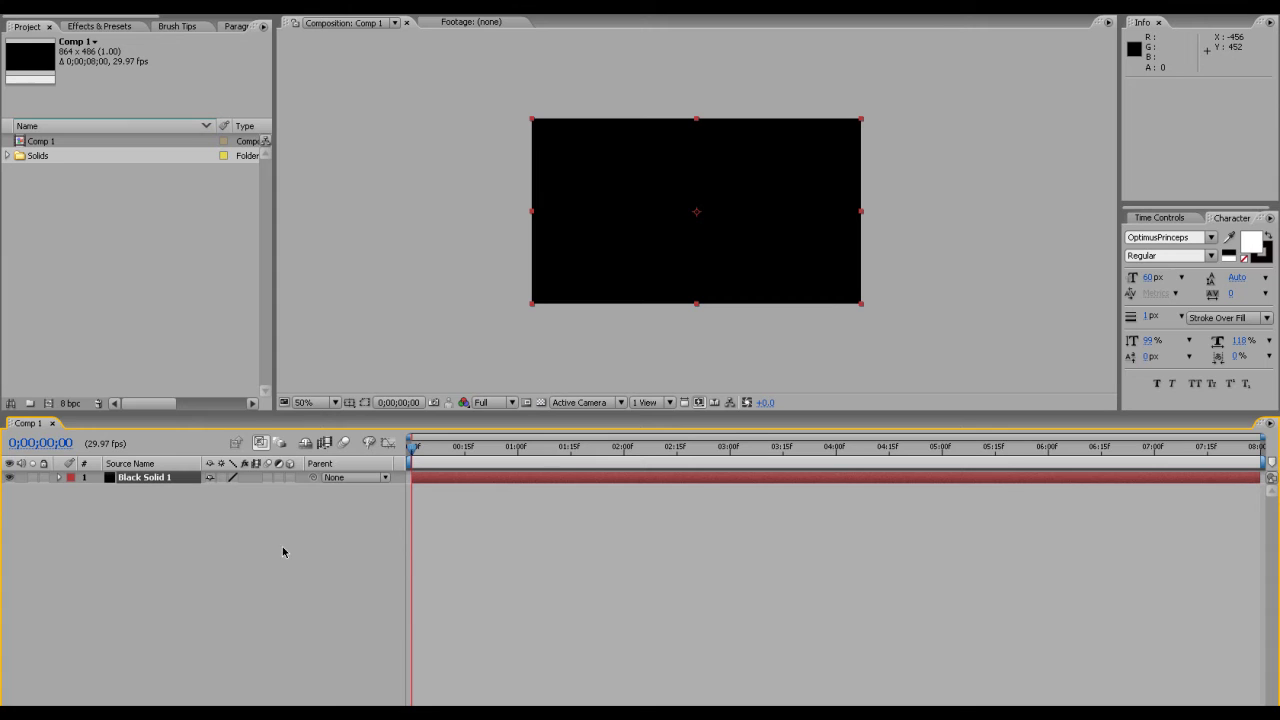
{"action": "right_click", "coordinate": [278, 550]}
{"action": "mouse_move", "coordinate": [343, 563]}
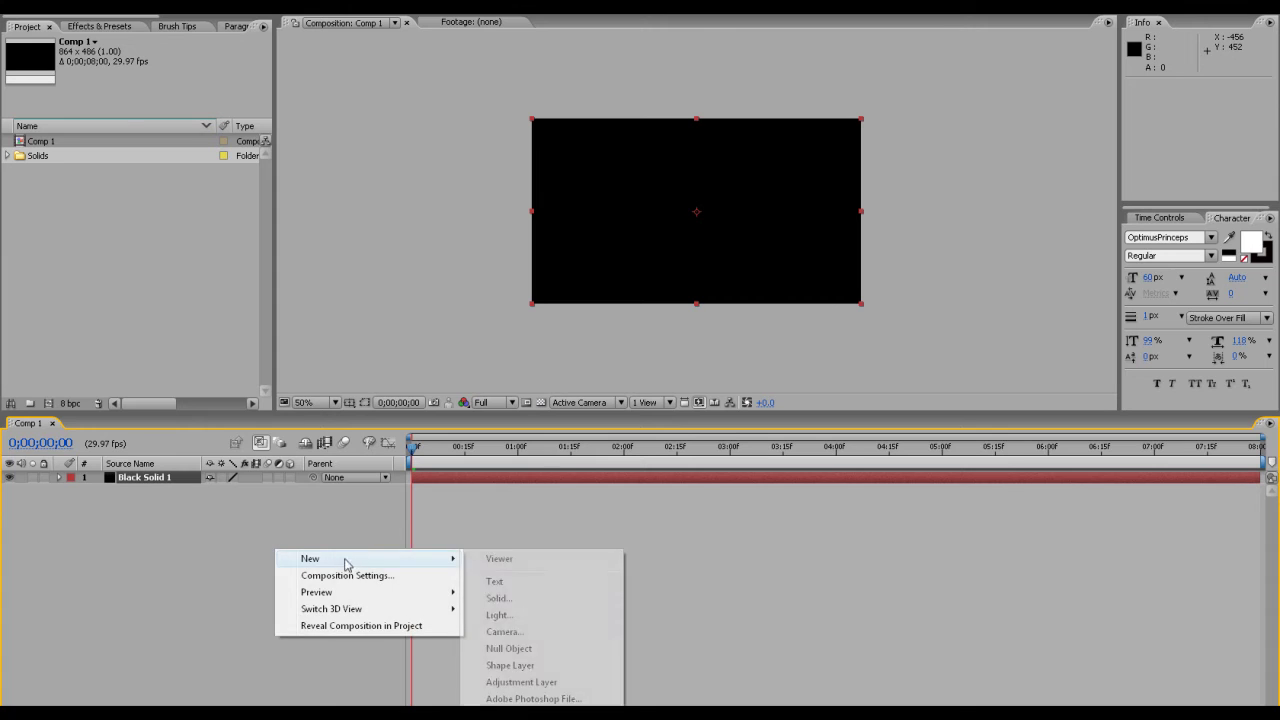
{"action": "left_click", "coordinate": [497, 598]}
{"action": "left_click", "coordinate": [660, 398]}
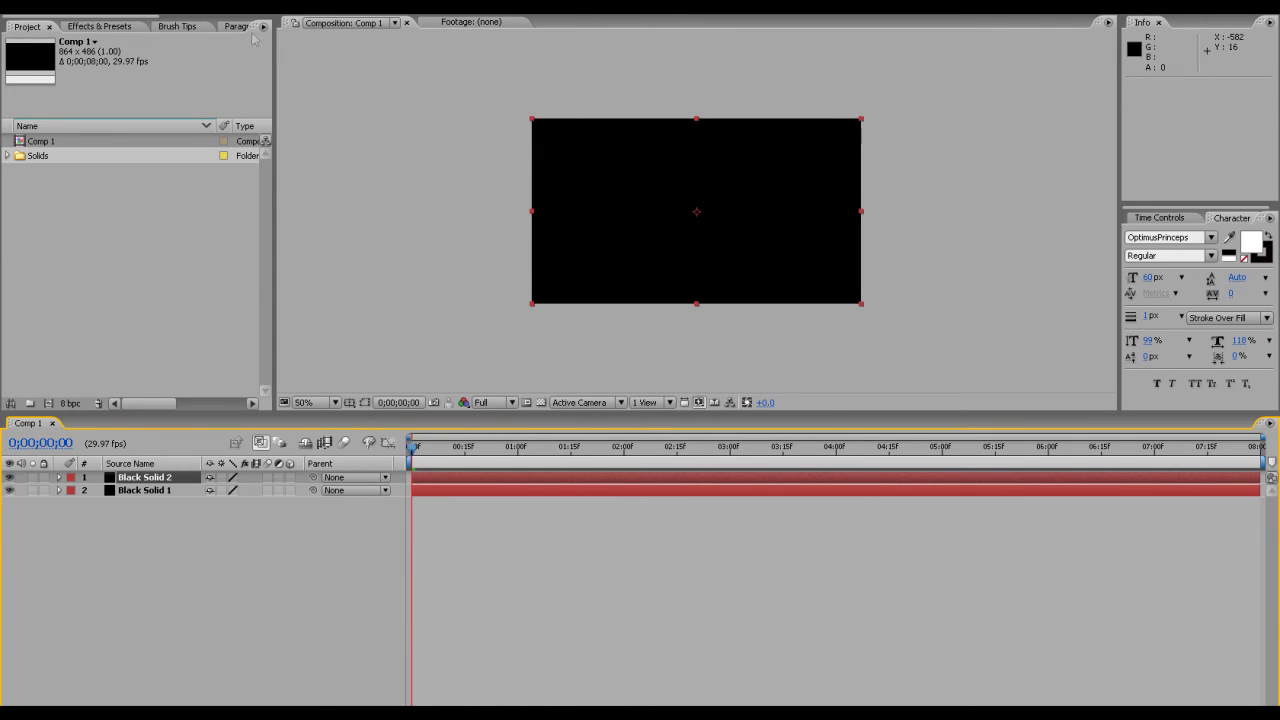
{"action": "left_click", "coordinate": [587, 208]}
- Add the title 'HAVOK GFX', centre it in the frame, and trim the work area to 3 seconds
{"action": "type", "text": "HAVOK GFX"}
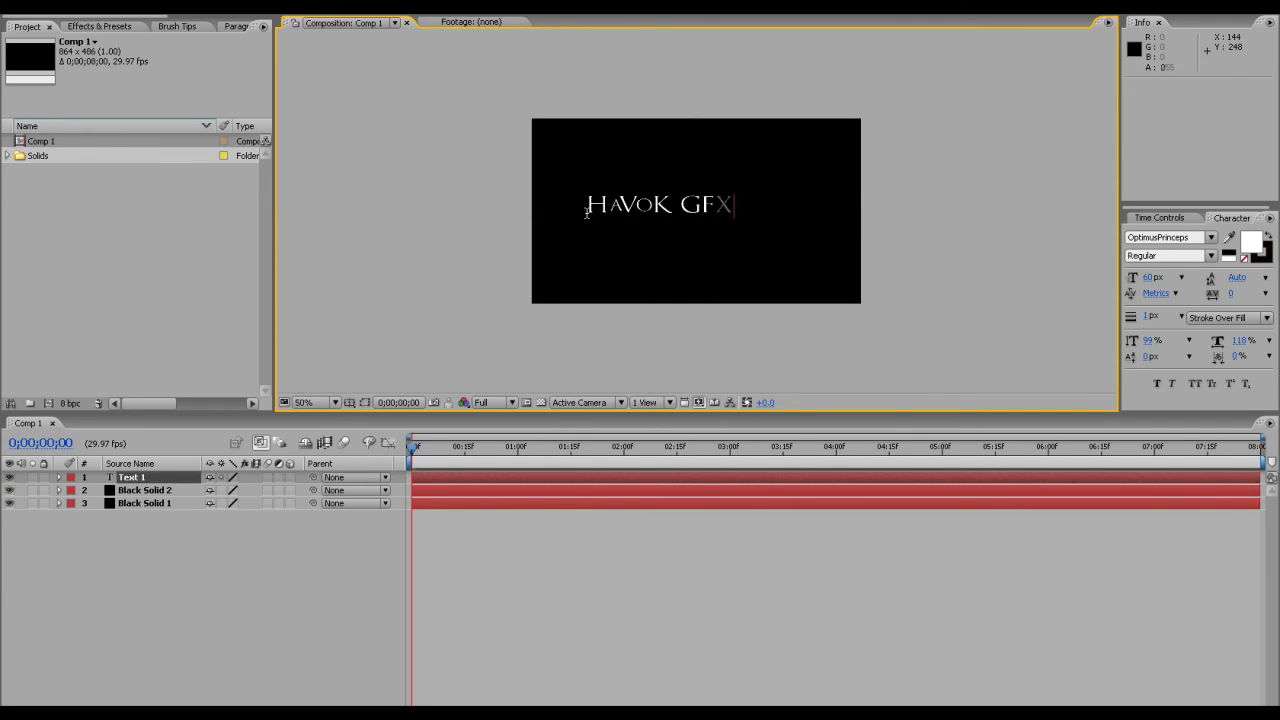
{"action": "key", "text": "KP_Enter"}
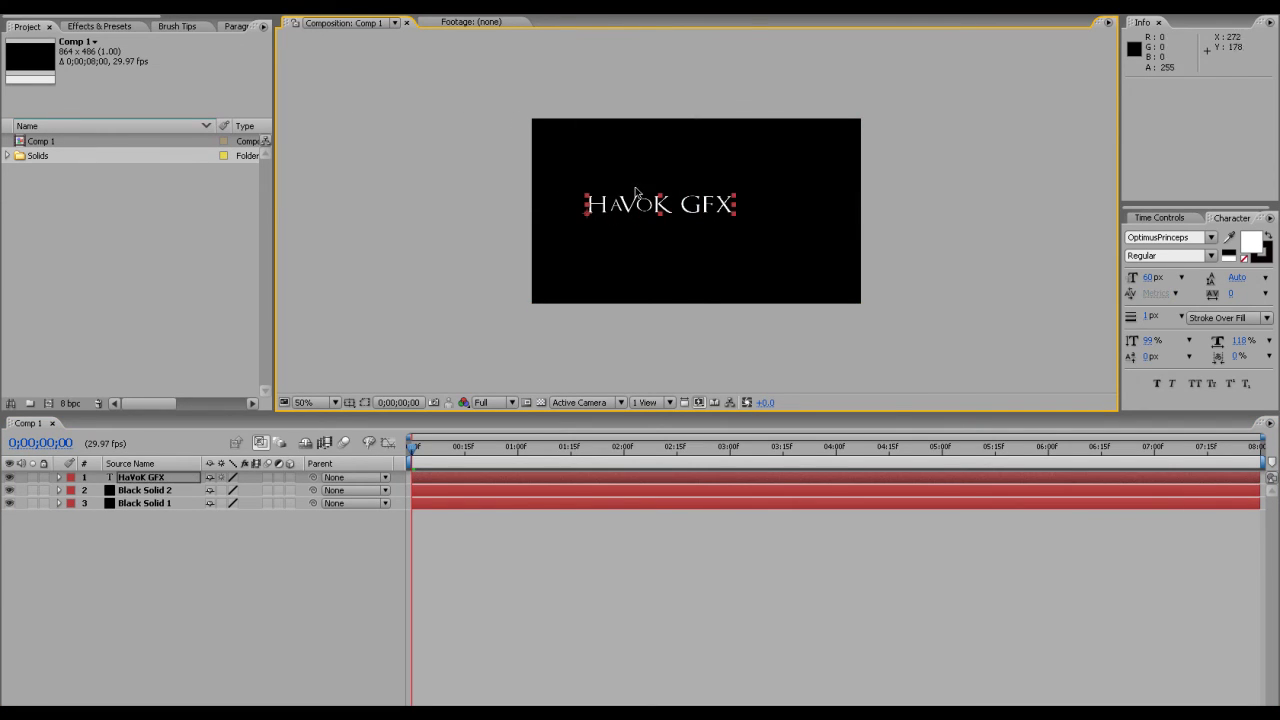
{"action": "left_click_drag", "start_coordinate": [670, 207], "coordinate": [725, 216]}
{"action": "mouse_move", "coordinate": [1263, 462]}
{"action": "left_mouse_down"}
{"action": "mouse_move", "coordinate": [558, 462]}
{"action": "mouse_move", "coordinate": [732, 462]}
{"action": "left_mouse_up"}
{"action": "left_click", "coordinate": [75, 6]}
- Queue Comp 1 for rendering to Comp 1.avi with the Lossless output module
{"action": "left_click", "coordinate": [164, 113]}
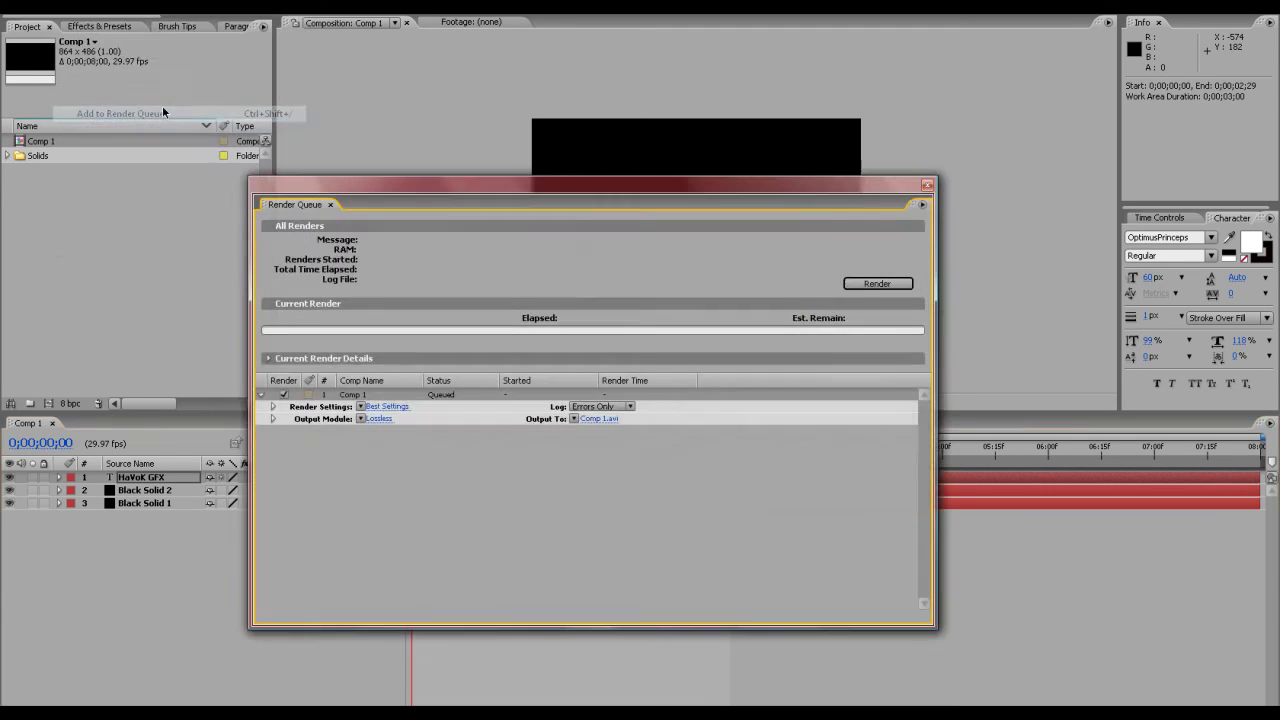
{"action": "left_click", "coordinate": [599, 420]}
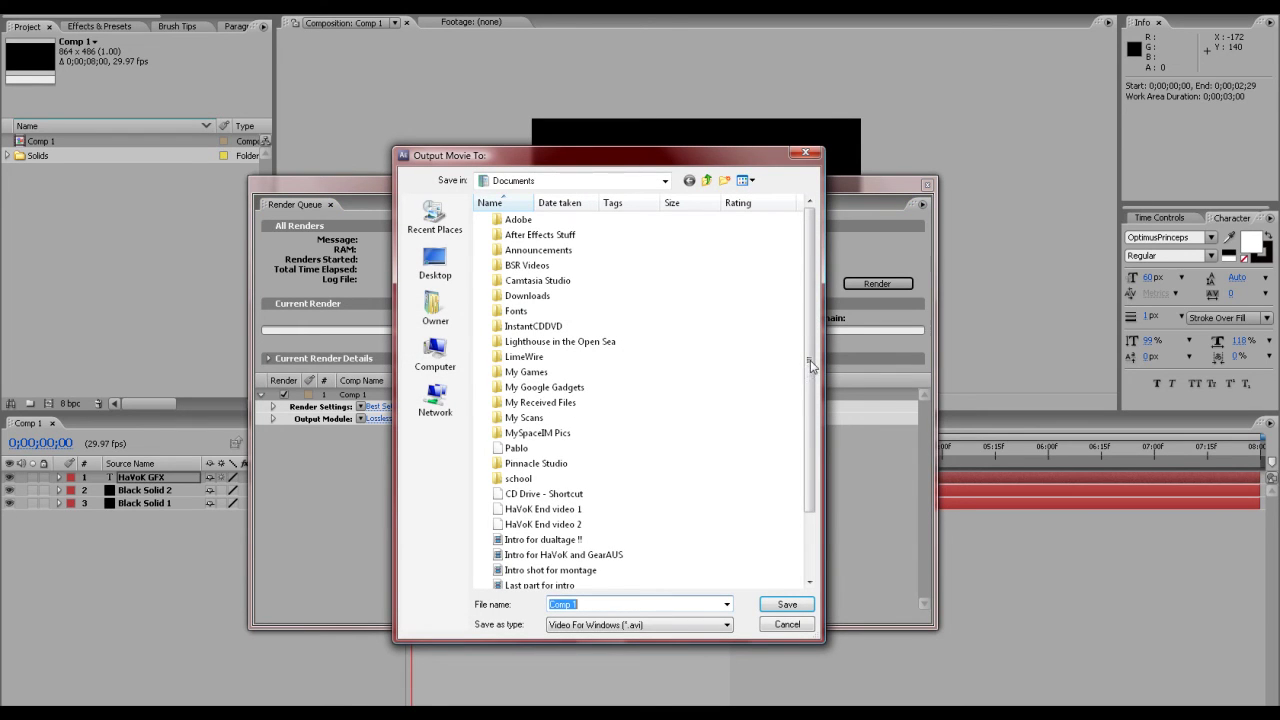
{"action": "left_click", "coordinate": [787, 604]}
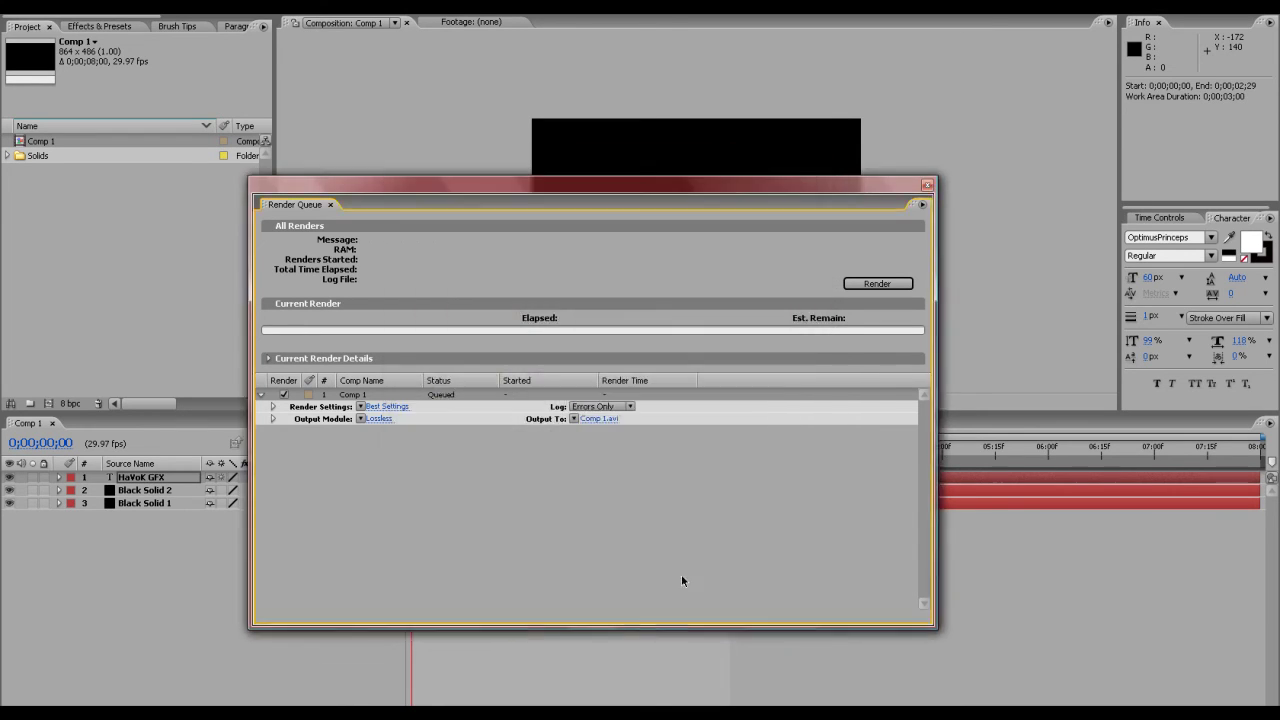
{"action": "left_click", "coordinate": [380, 419]}
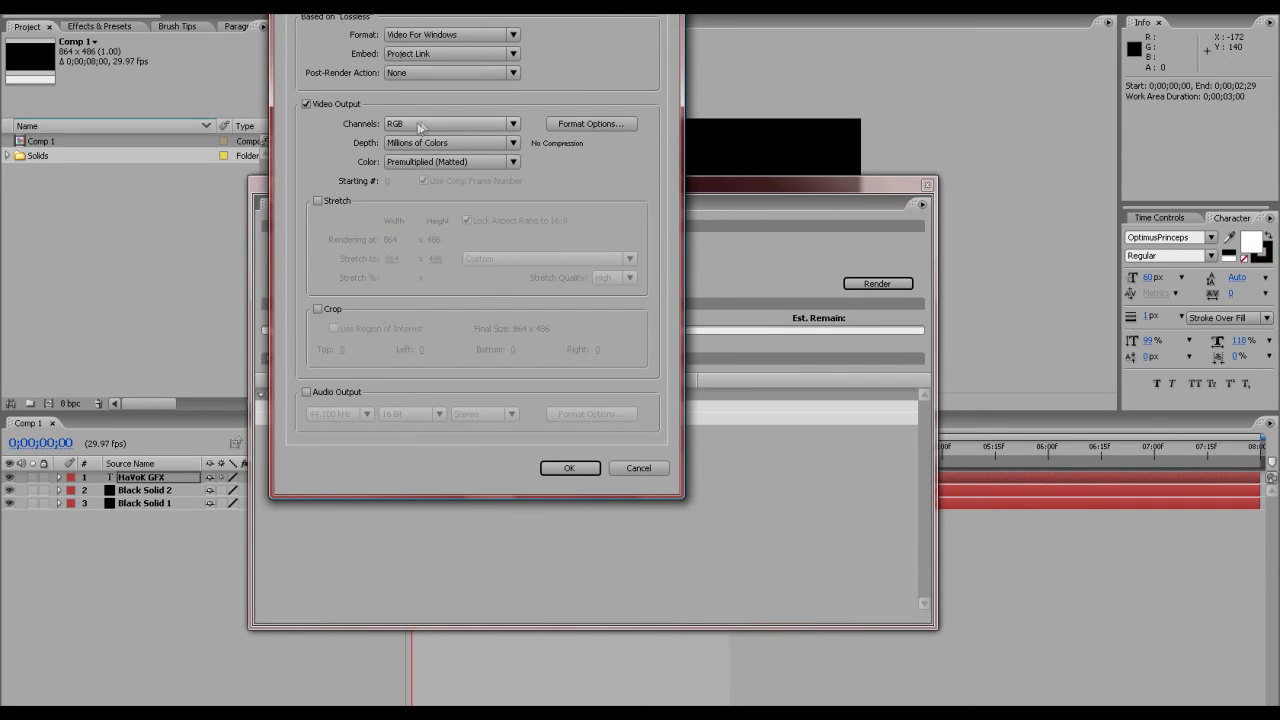
{"action": "key", "text": "Return"}
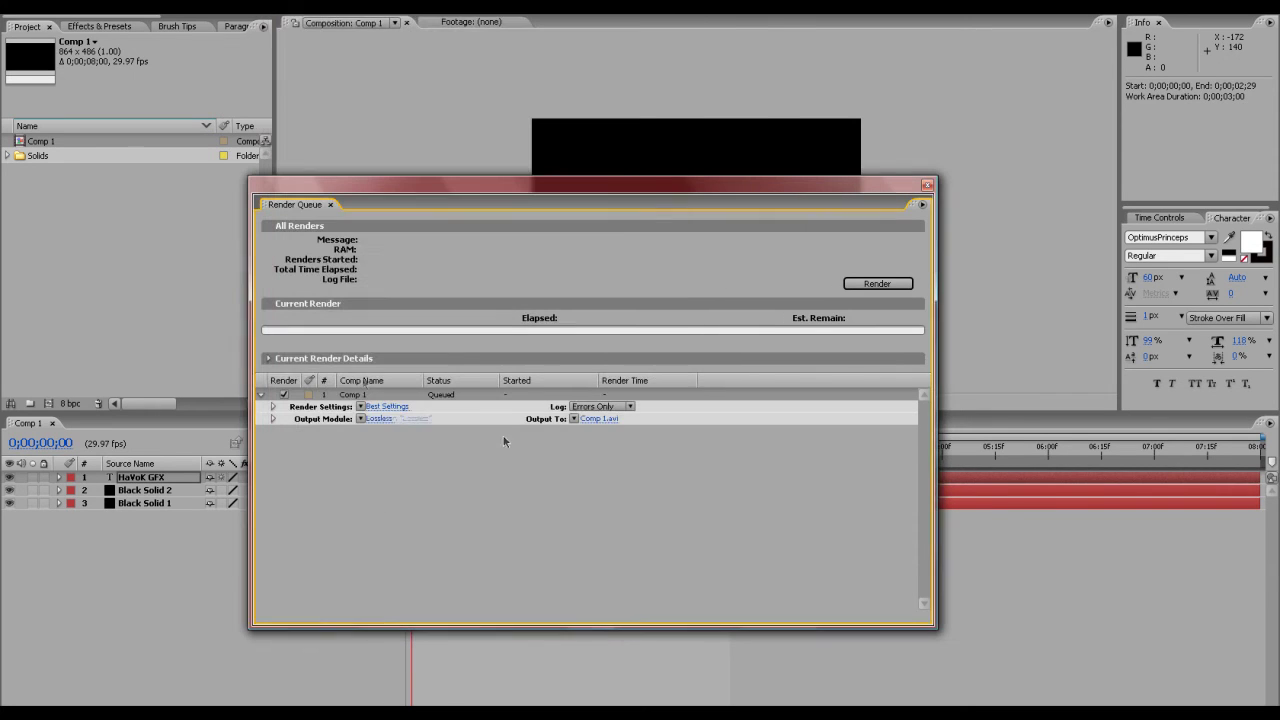
{"action": "left_click", "coordinate": [380, 408]}
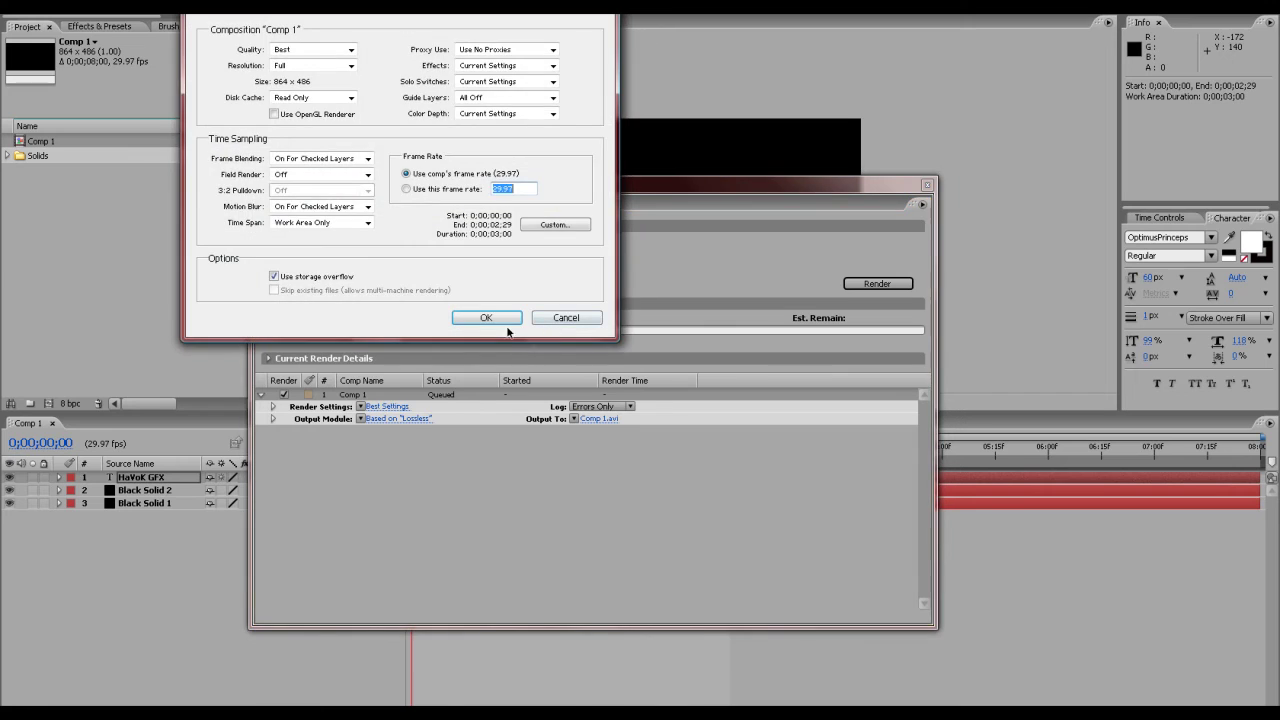